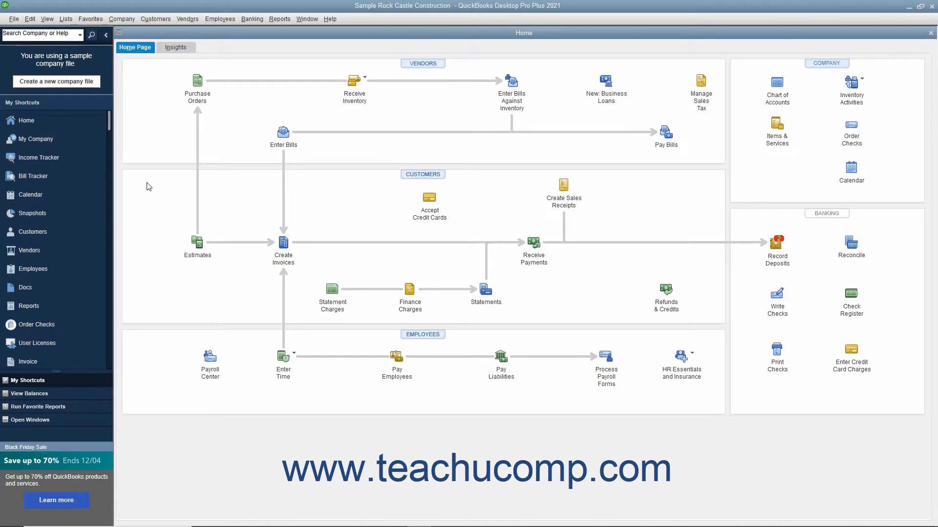
- Open the company-wide Payments preferences to examine the payment reminder settings
click(30, 19)
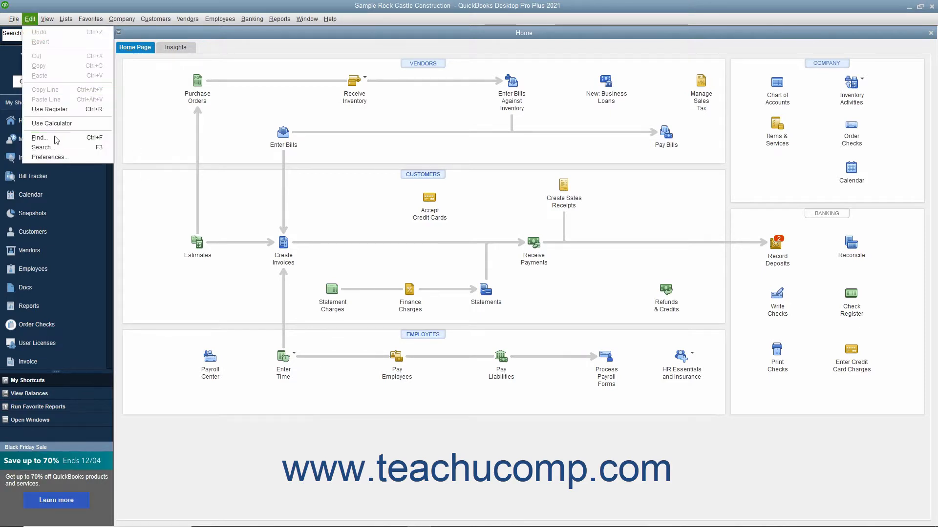
click(60, 161)
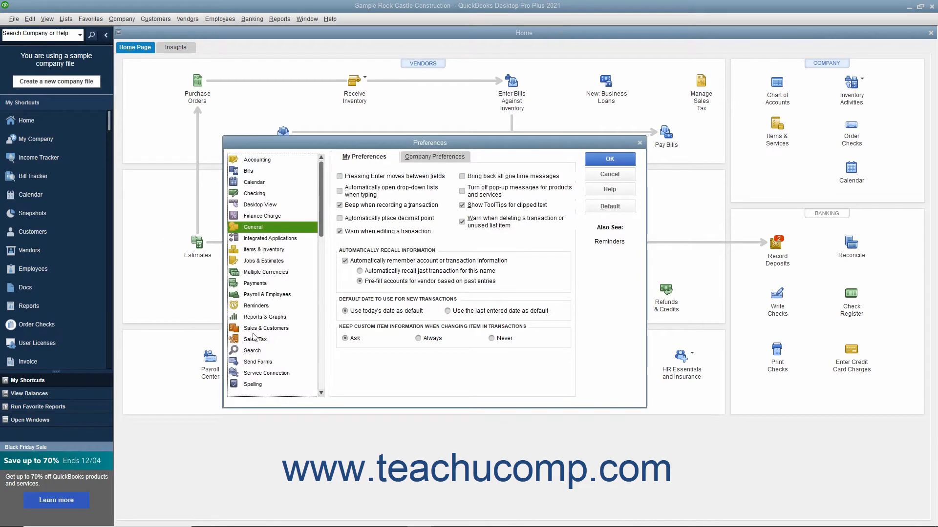
click(265, 285)
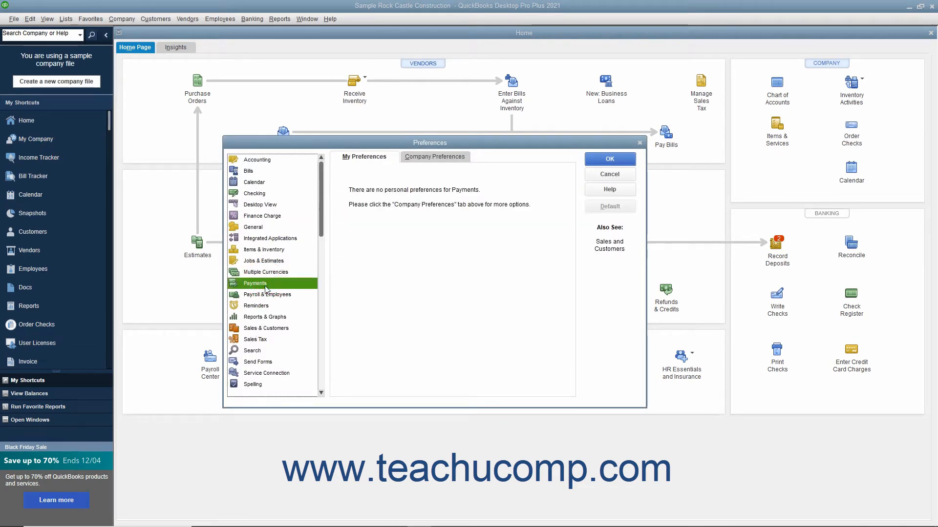
click(448, 160)
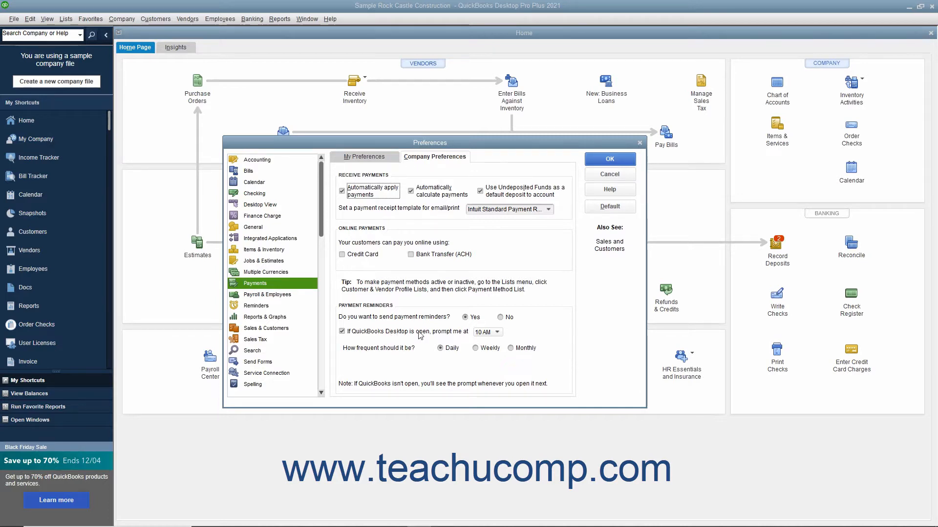
- Try the weekly and monthly payment reminder frequencies, restore daily, and turn the timed reminder prompt off and back on
click(485, 349)
click(511, 350)
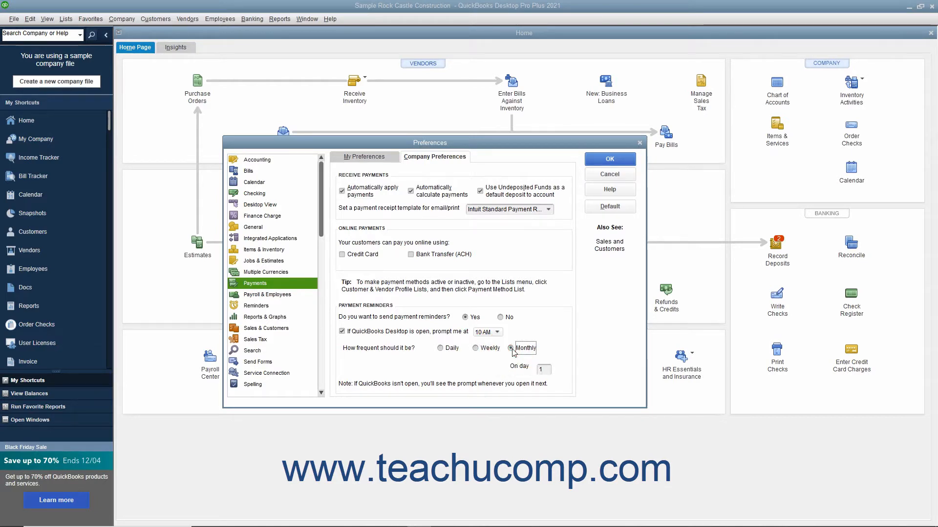
click(446, 349)
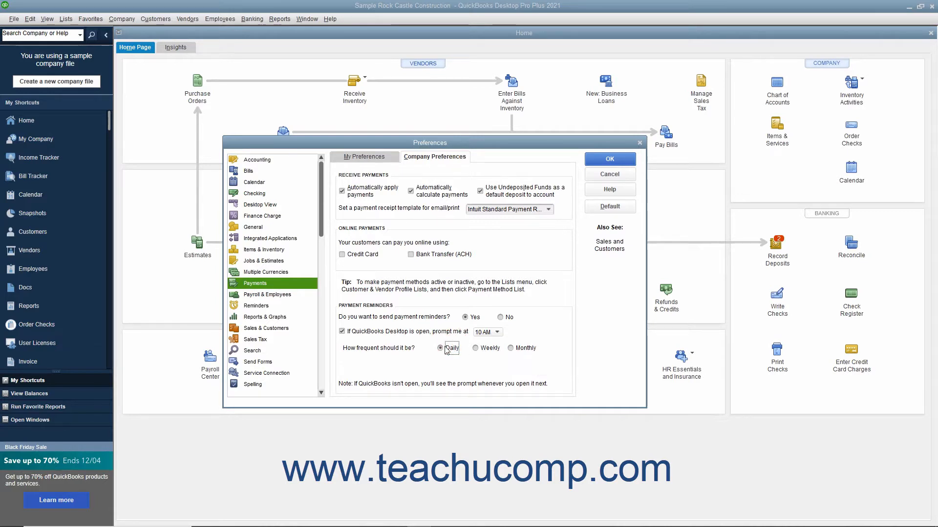
click(349, 333)
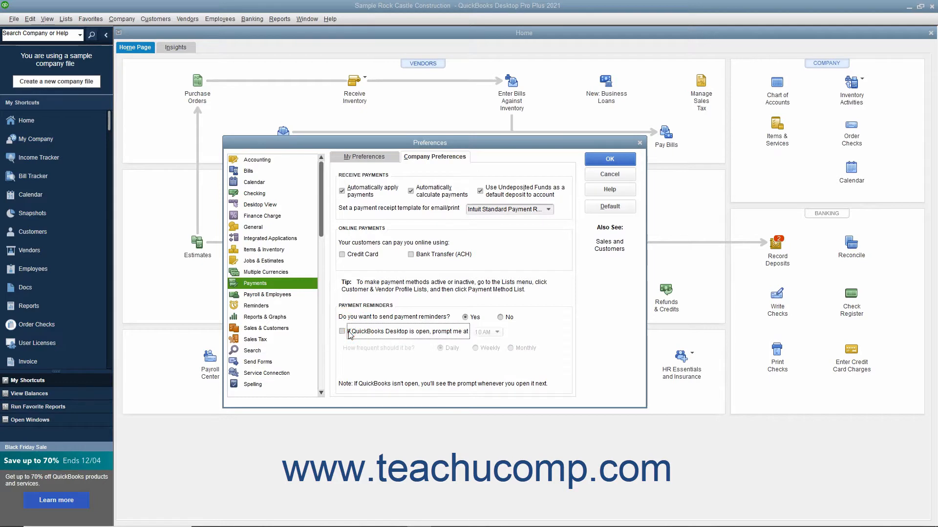
click(349, 334)
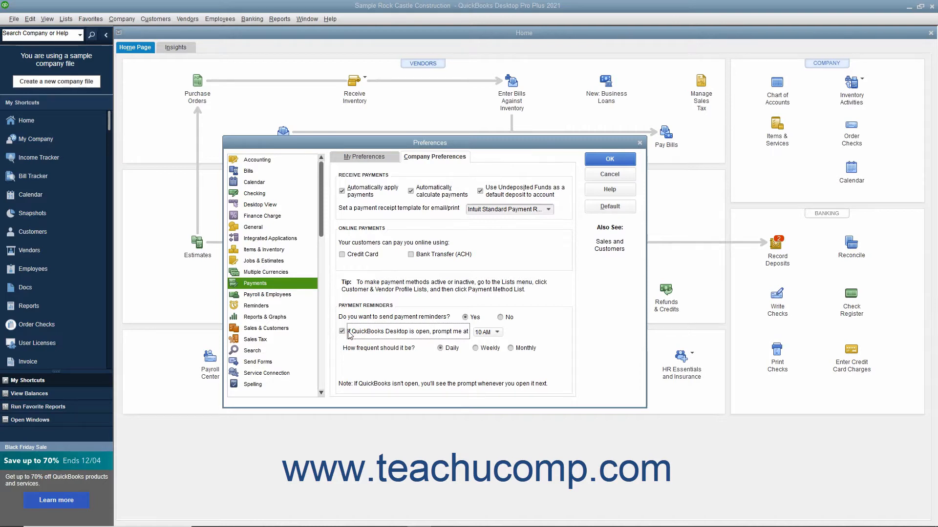
- Review the company and personal Send Forms preferences and accept the preferences
click(278, 363)
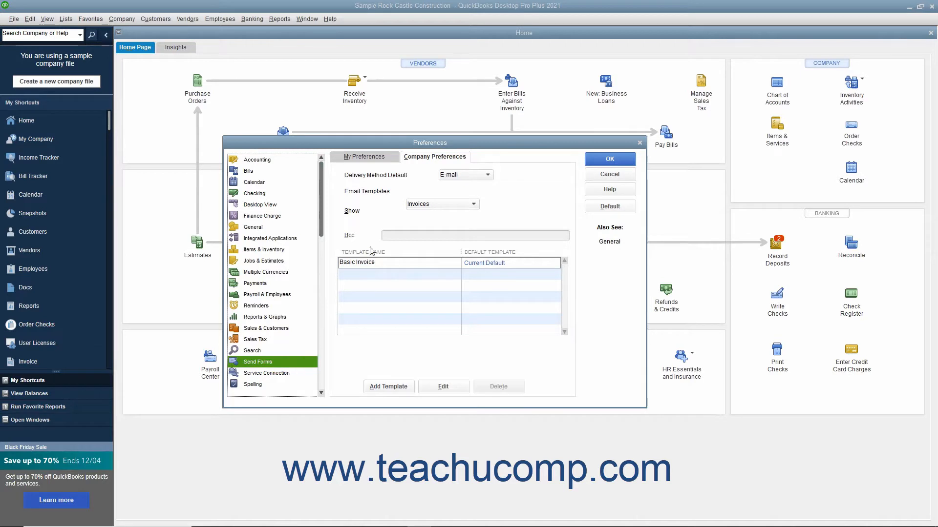
click(375, 157)
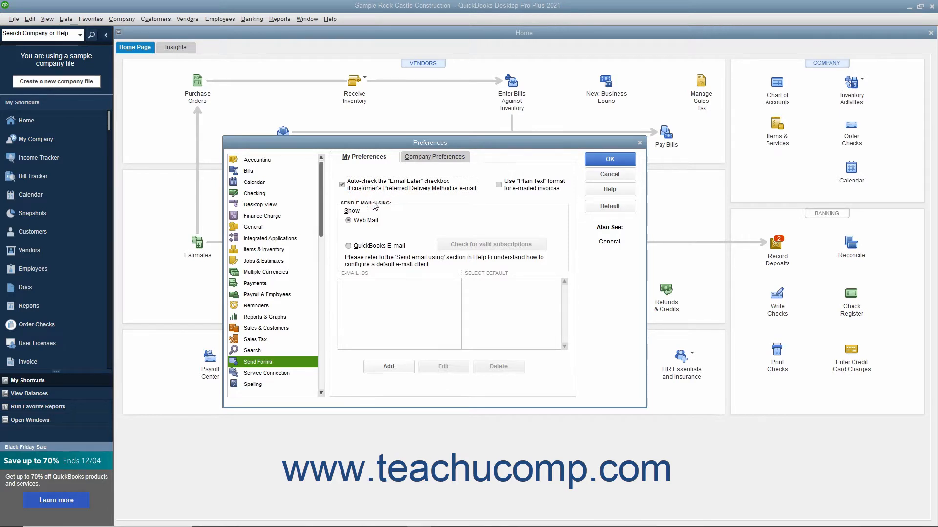
click(597, 163)
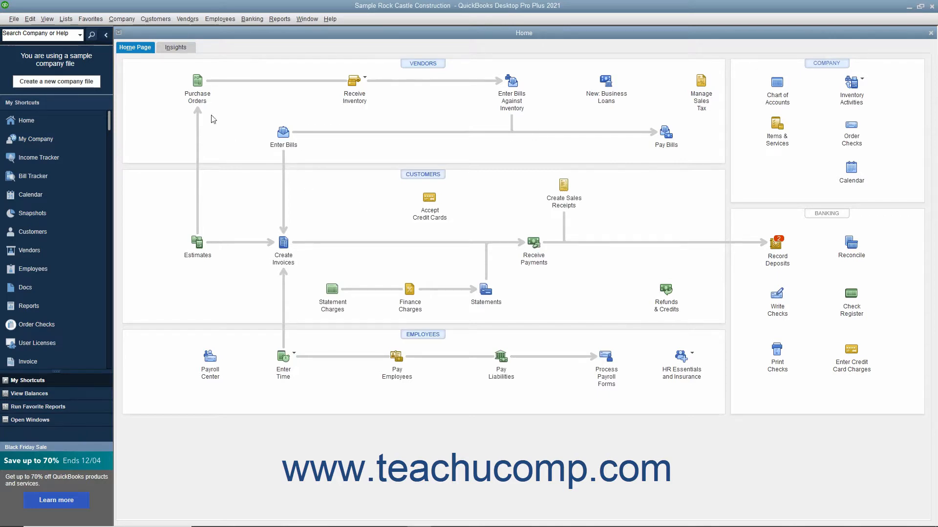
- Open the payment reminder scheduling window and get started with a new invoice reminder schedule
click(163, 20)
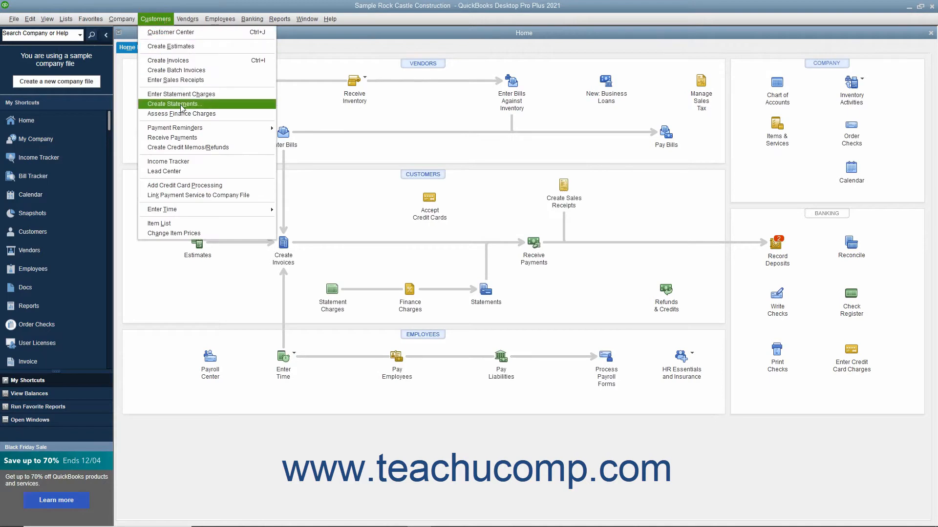
mouse_move(190, 129)
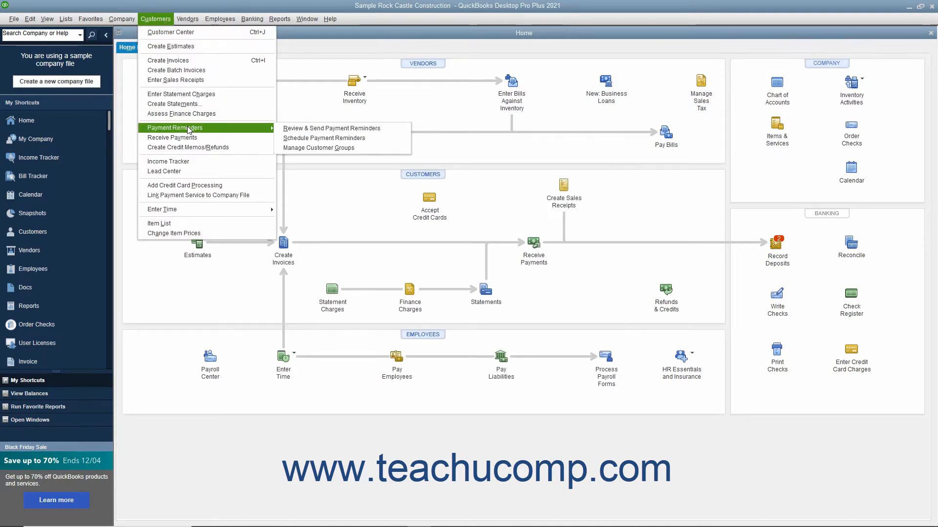
click(307, 139)
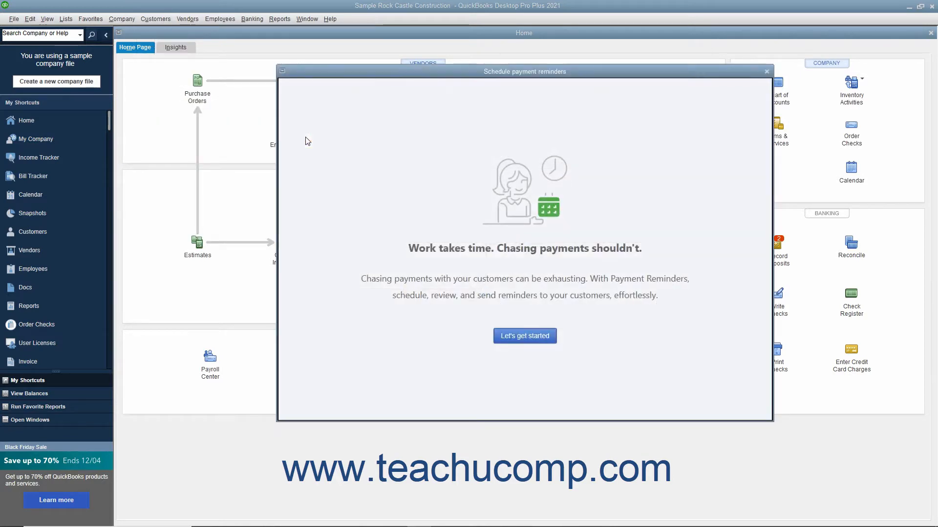
click(520, 342)
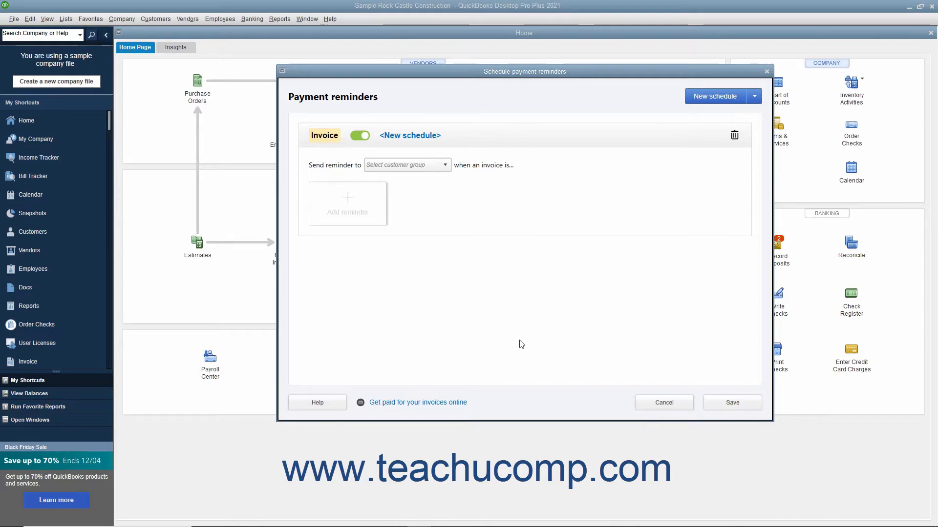
- Rename the new invoice reminder schedule as "Current Invoices"
click(417, 137)
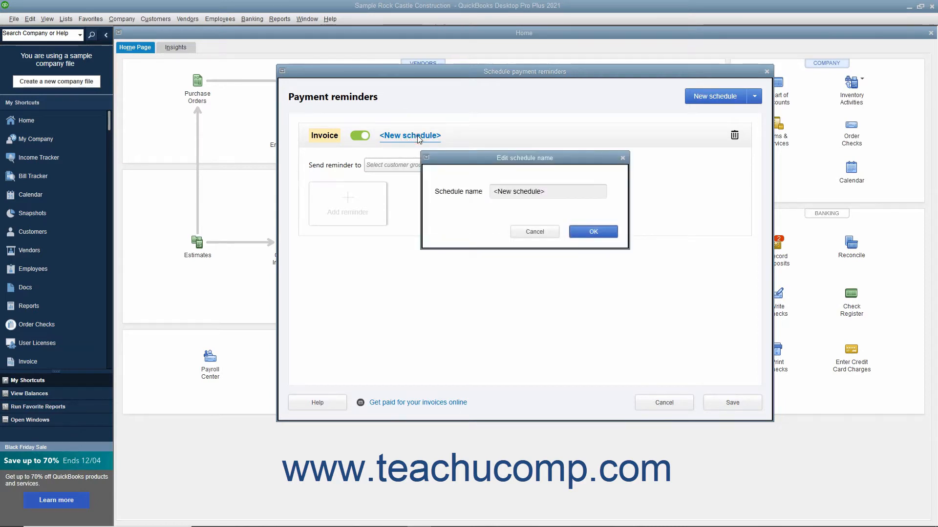
drag(567, 191, 476, 188)
text(Current Invoices)
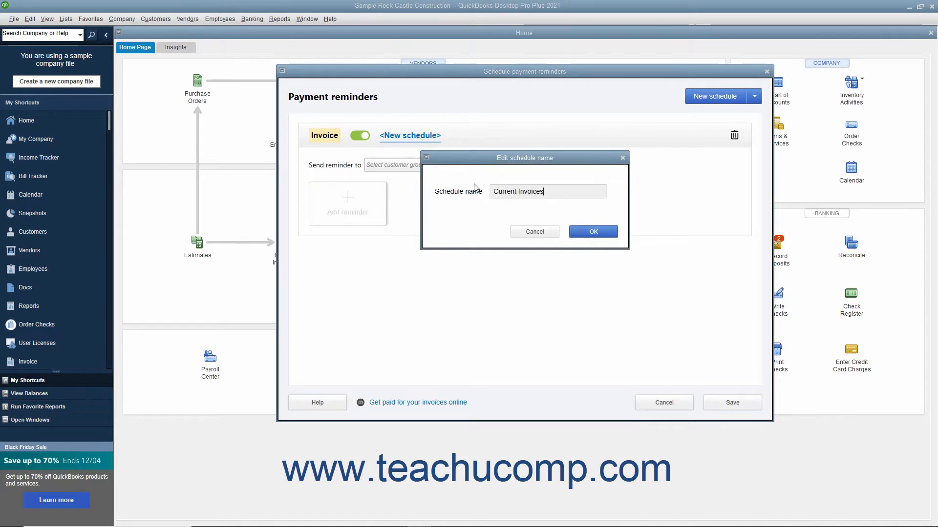
click(578, 233)
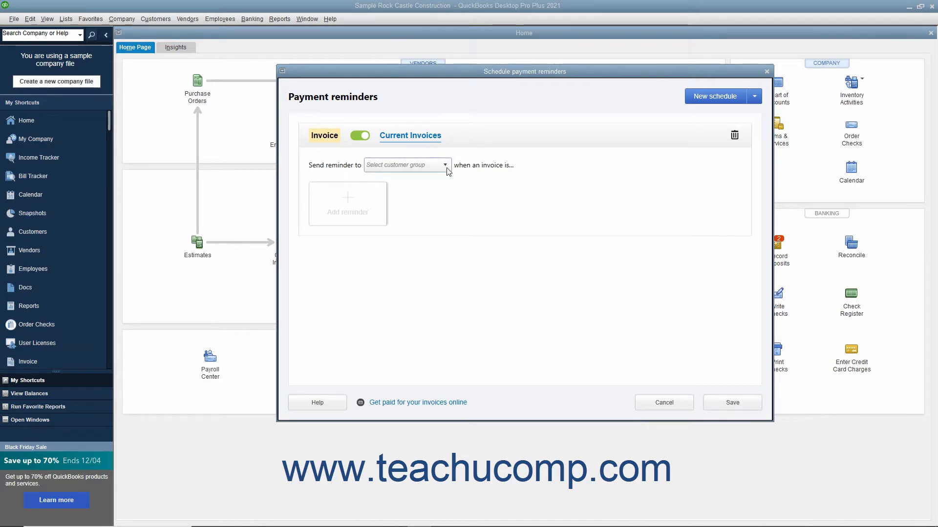
- Start a new customer group for the schedule, name it "All customers" without a description, and proceed to field selection
click(447, 167)
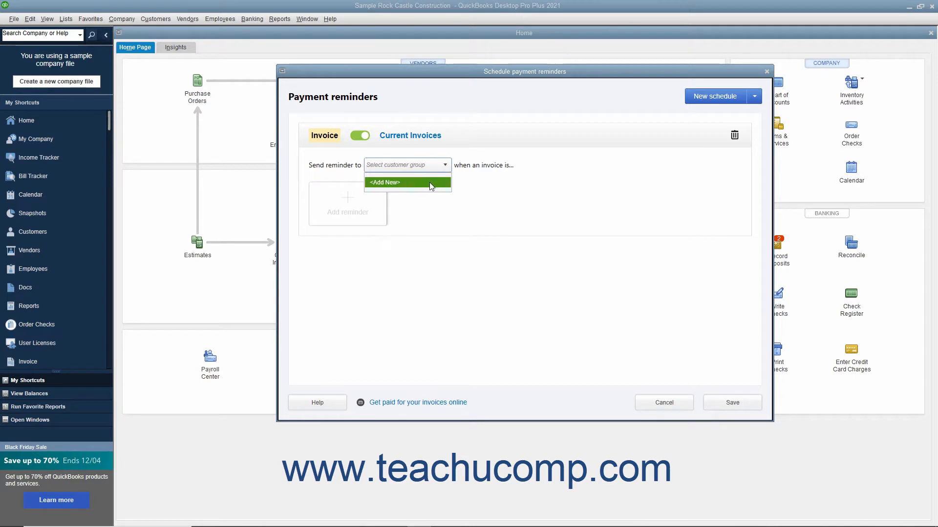
click(430, 183)
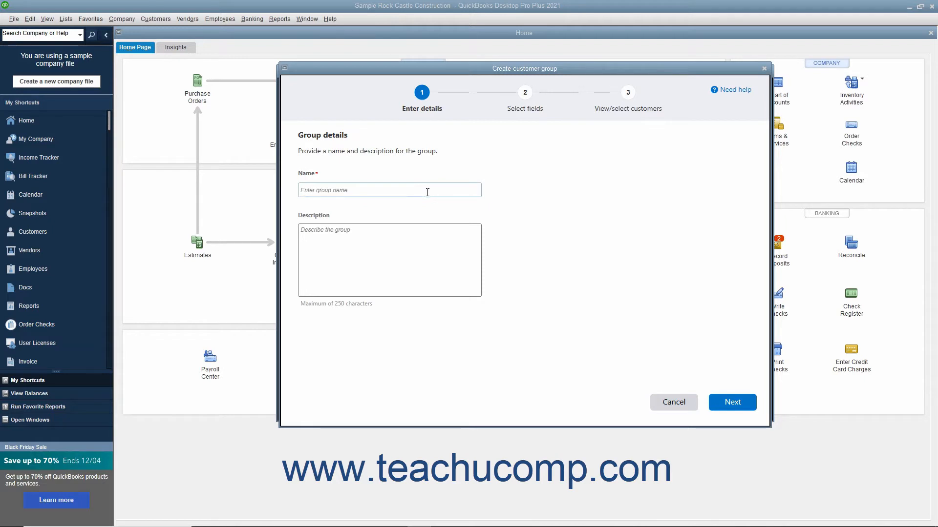
click(427, 192)
text(A)
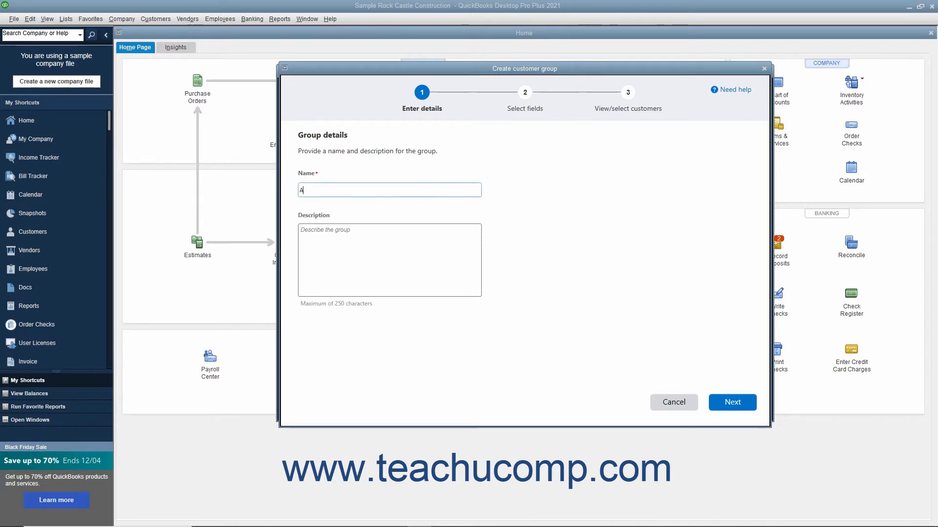
text(ll customers)
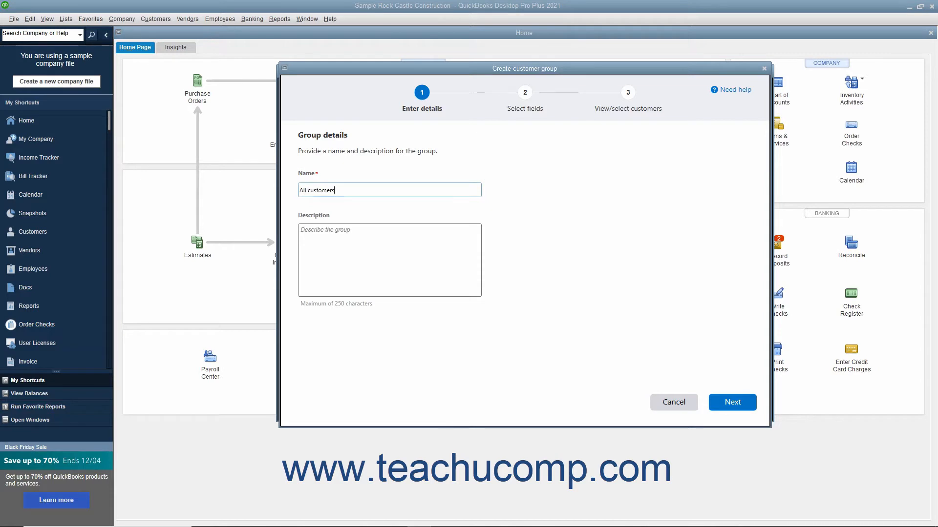
click(423, 242)
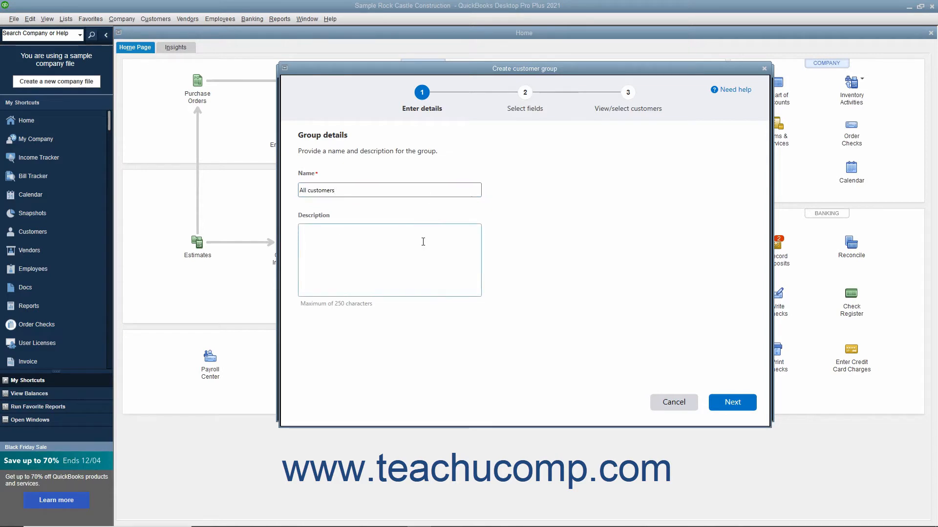
click(727, 404)
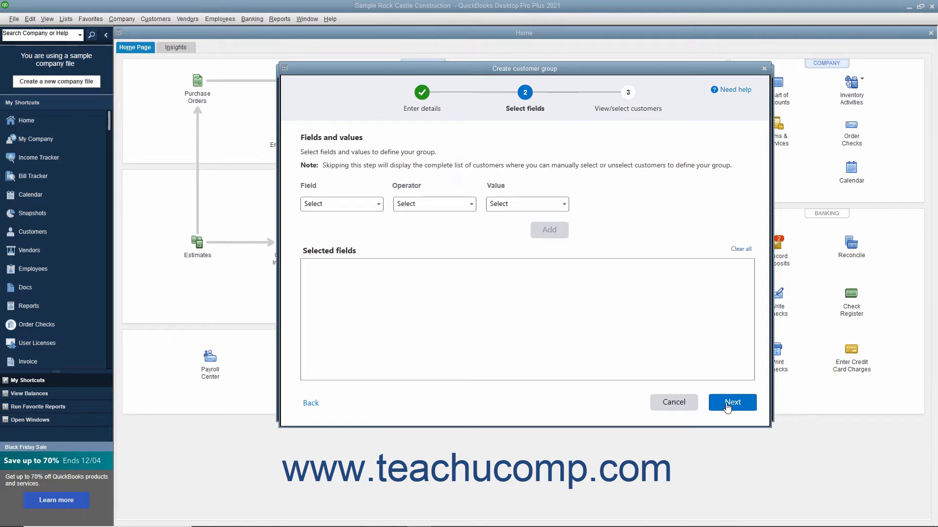
click(379, 204)
click(379, 204)
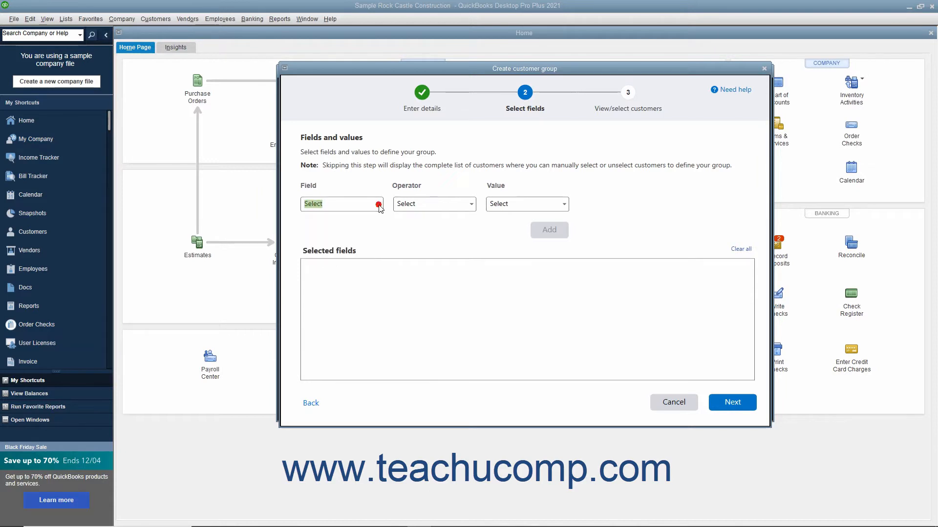
click(470, 204)
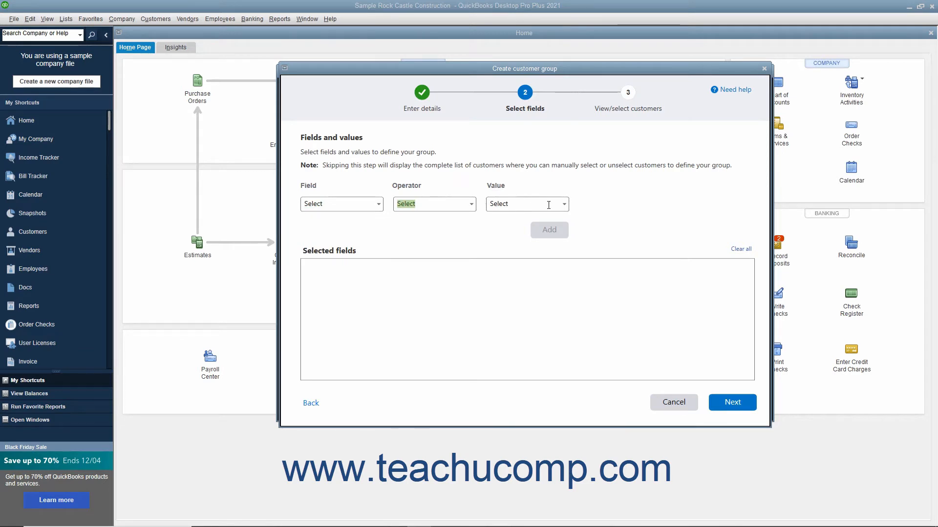
click(564, 205)
click(564, 204)
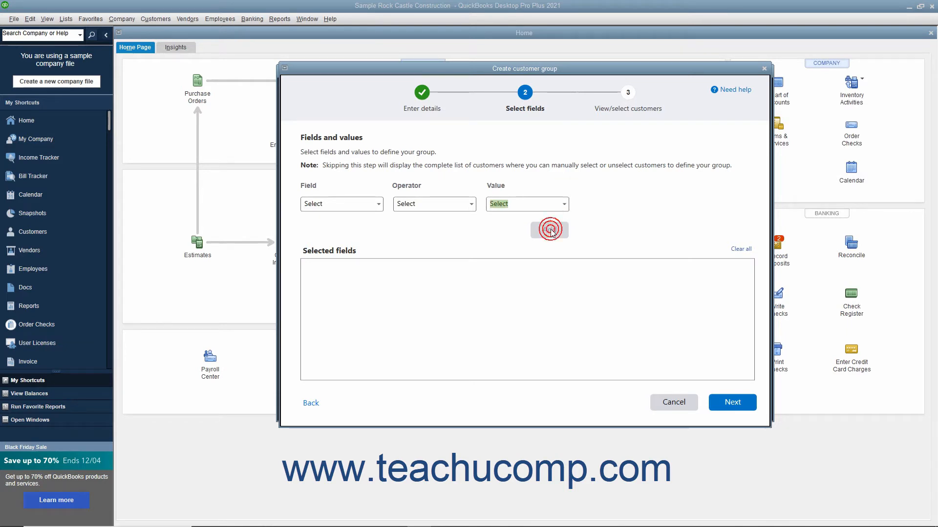
click(488, 275)
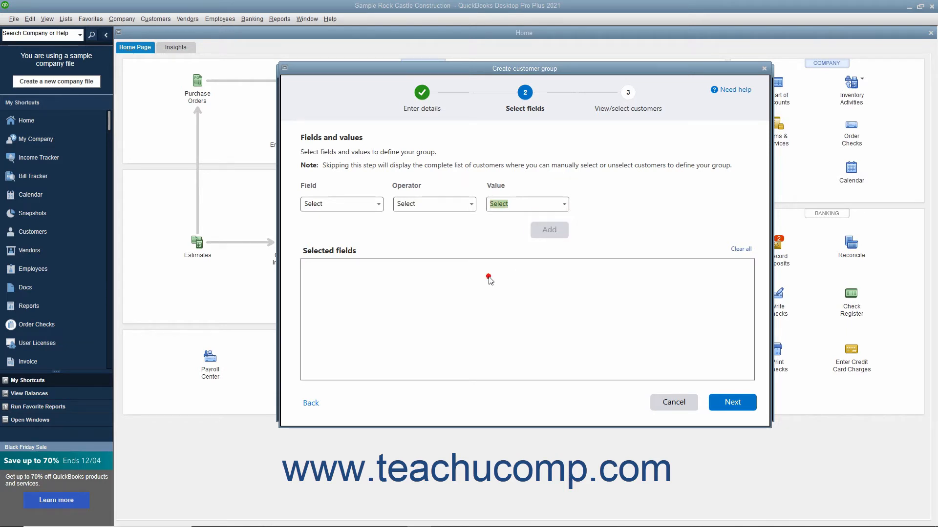
- Try adding the group condition Customer Type Equals Commercial, and clear all selected fields
click(382, 208)
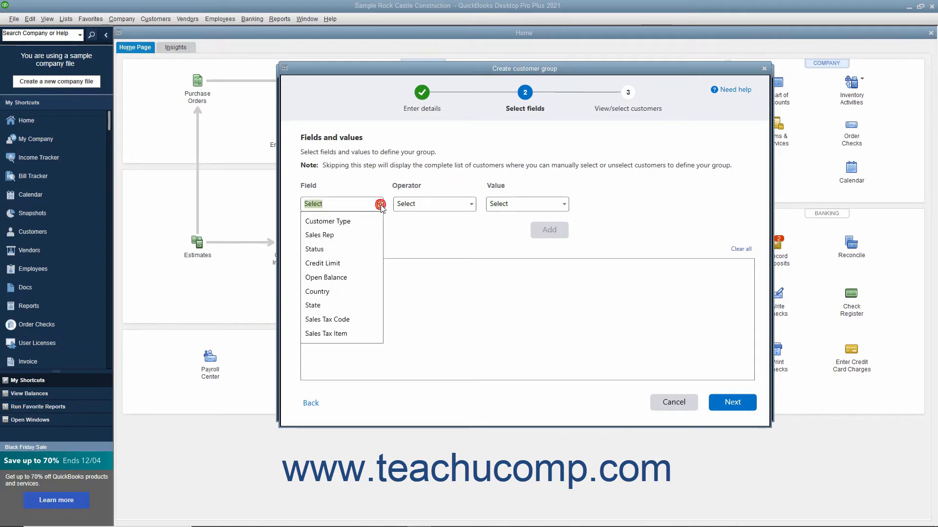
click(340, 222)
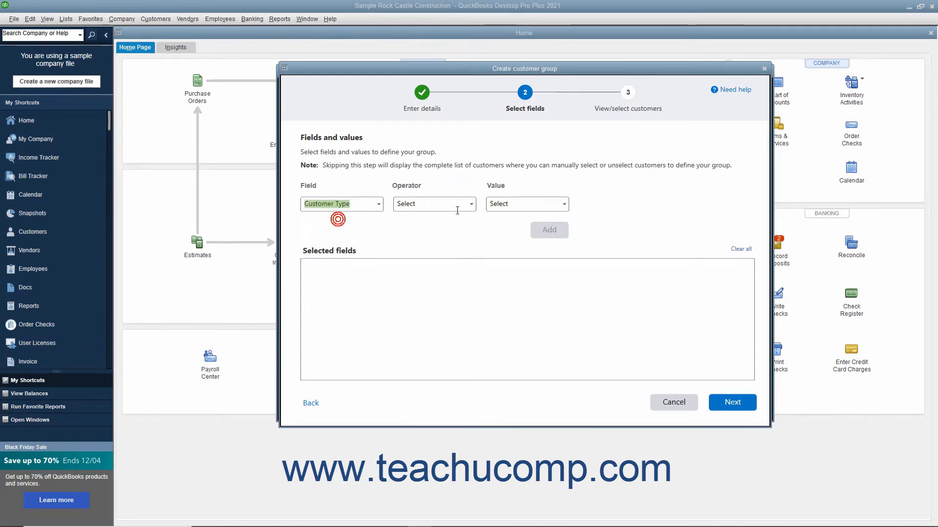
click(471, 204)
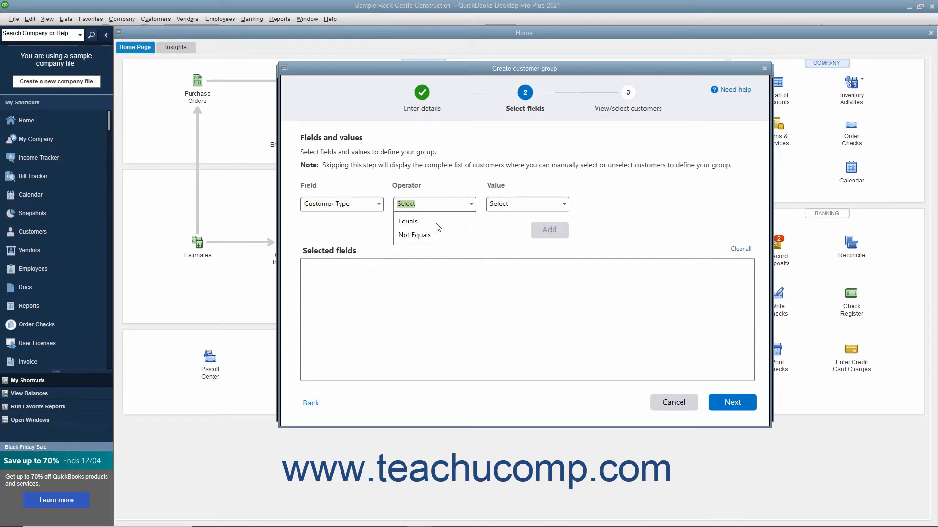
click(408, 222)
click(564, 205)
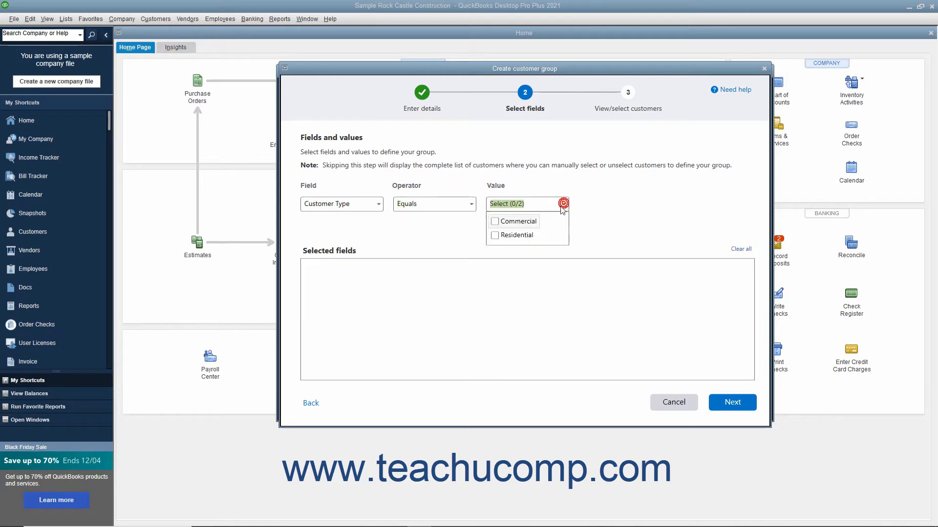
click(595, 232)
click(549, 231)
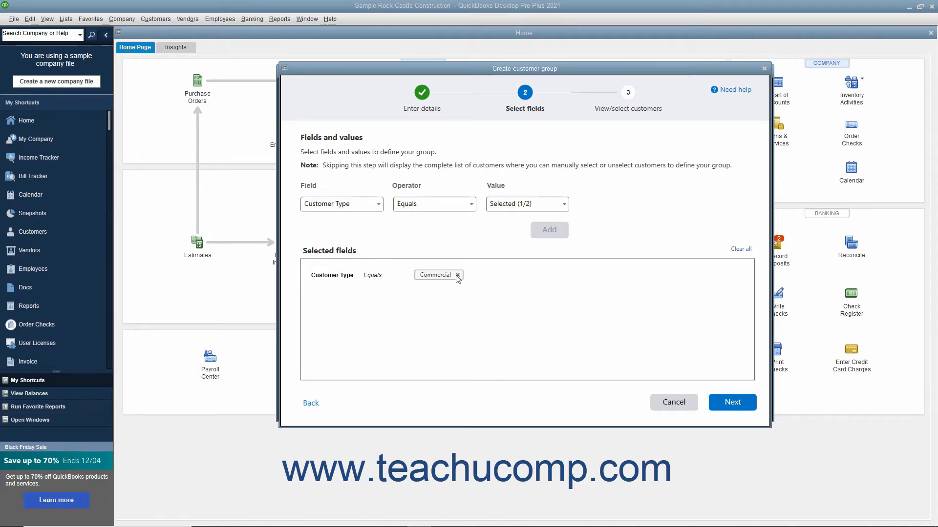
click(739, 250)
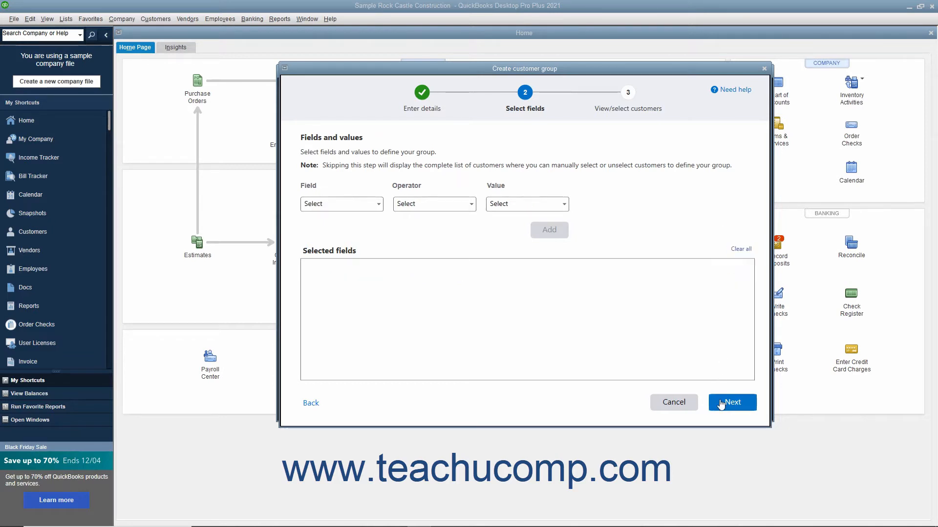
- Create the "All customers" group without any field conditions, keeping every customer in the list selected
click(721, 403)
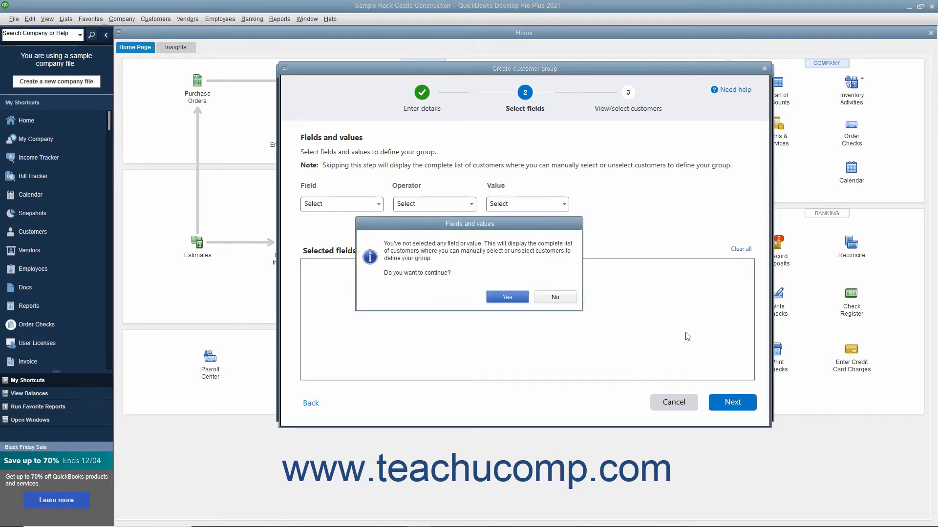
click(521, 297)
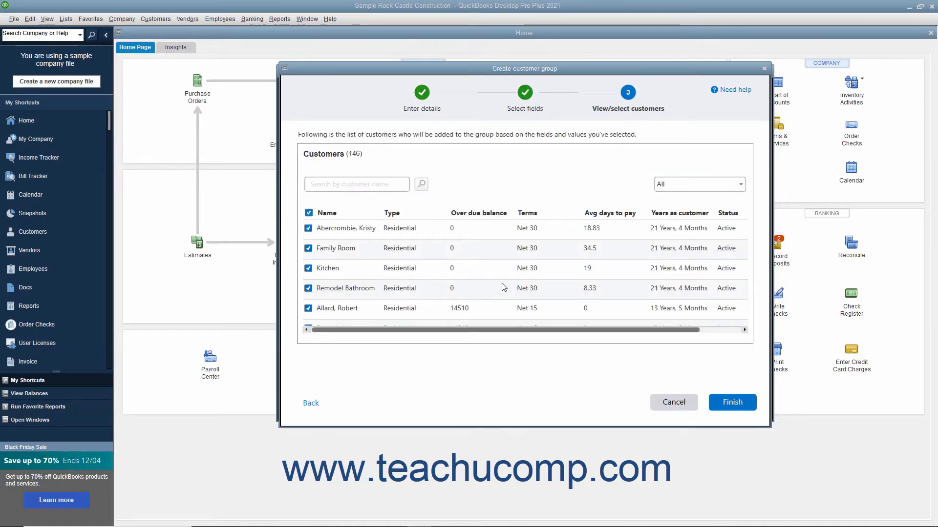
click(309, 214)
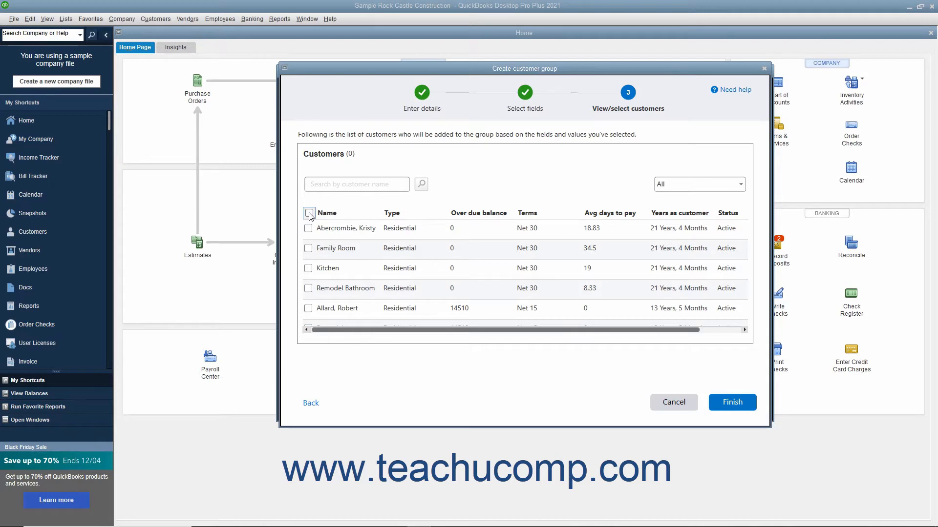
click(309, 214)
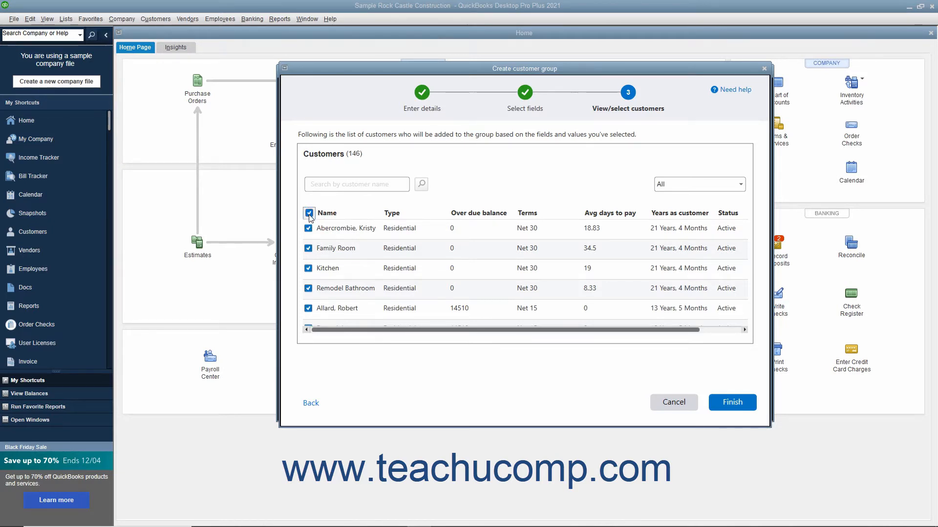
click(308, 229)
click(309, 228)
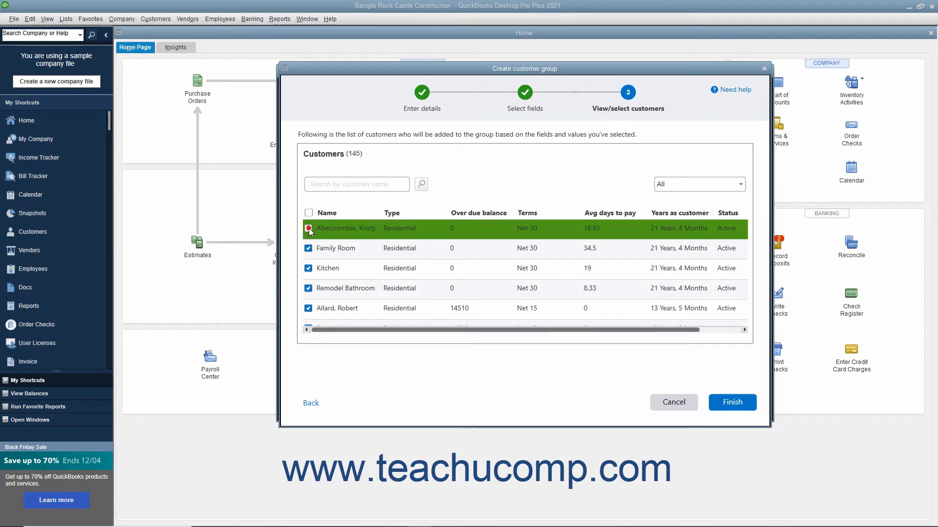
click(728, 411)
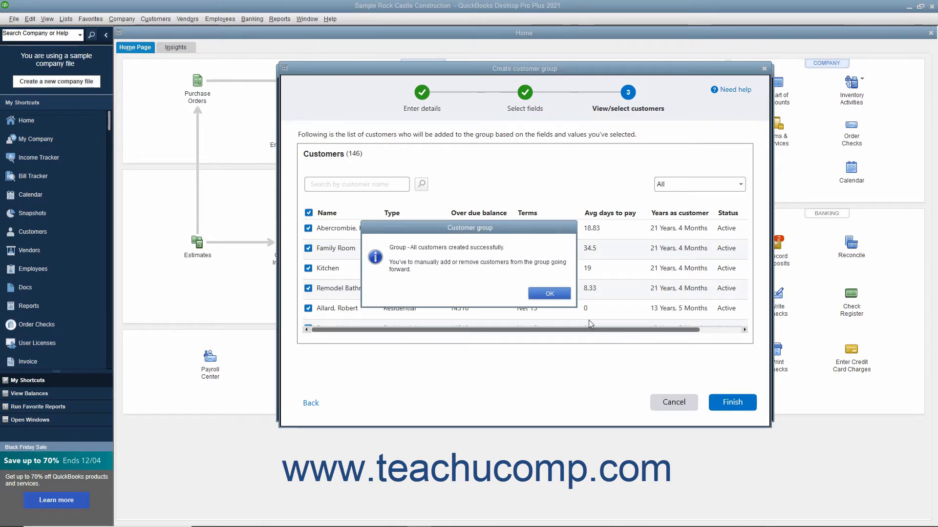
click(545, 295)
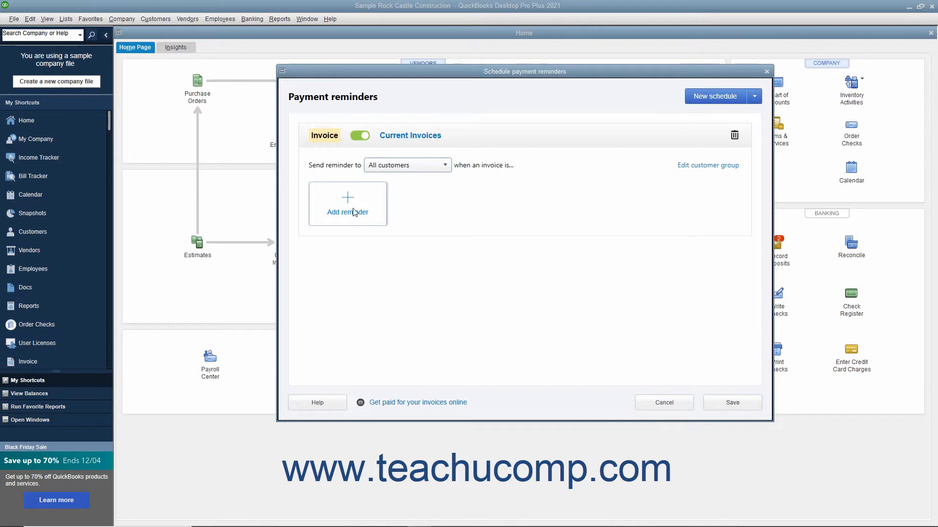
- Add a reminder sent 30 days before the due date, keeping the default email text
click(354, 213)
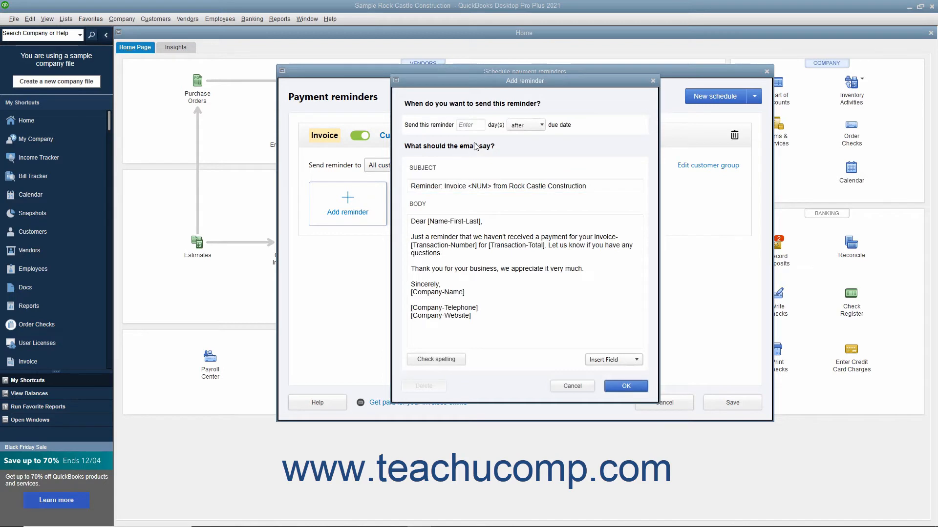
click(478, 124)
text(30)
click(530, 125)
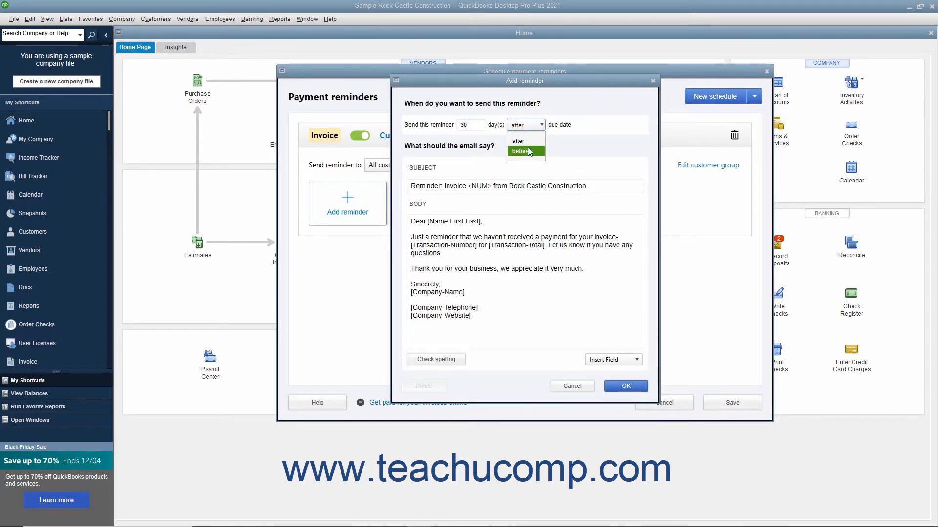
click(526, 151)
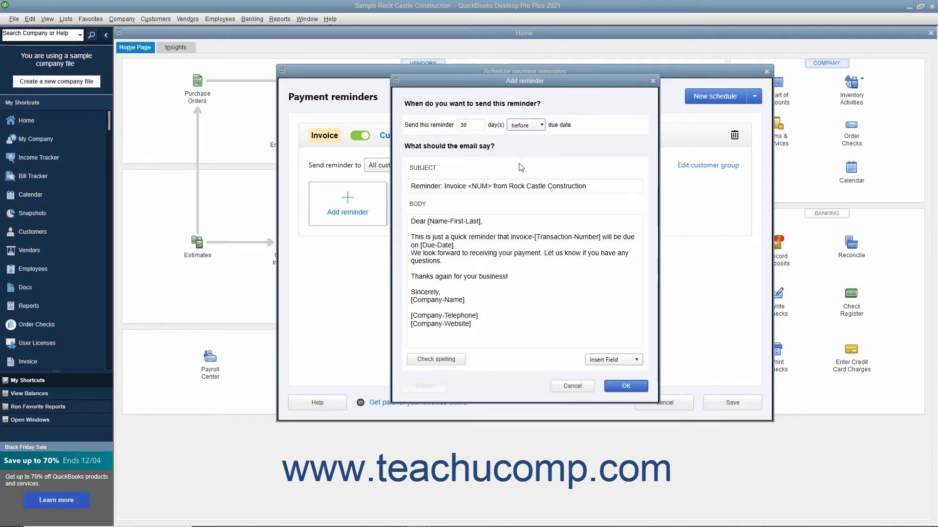
click(461, 217)
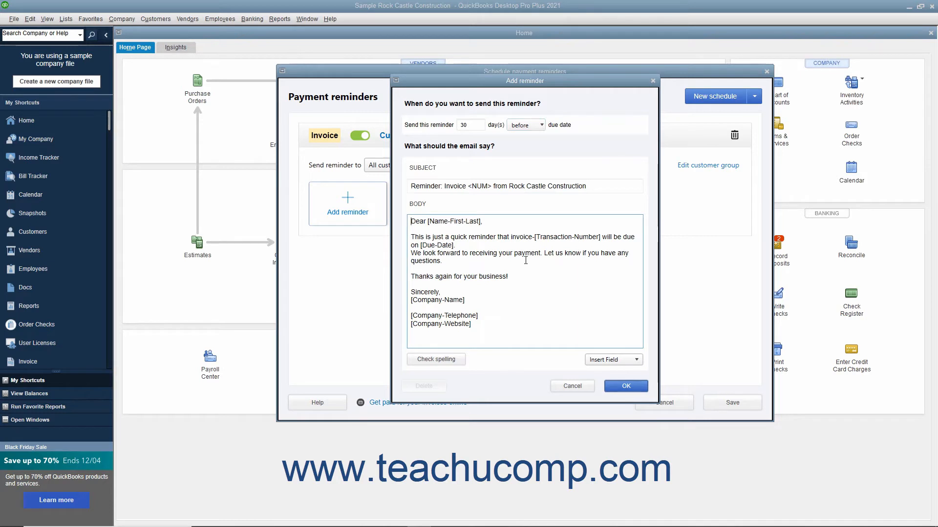
click(603, 362)
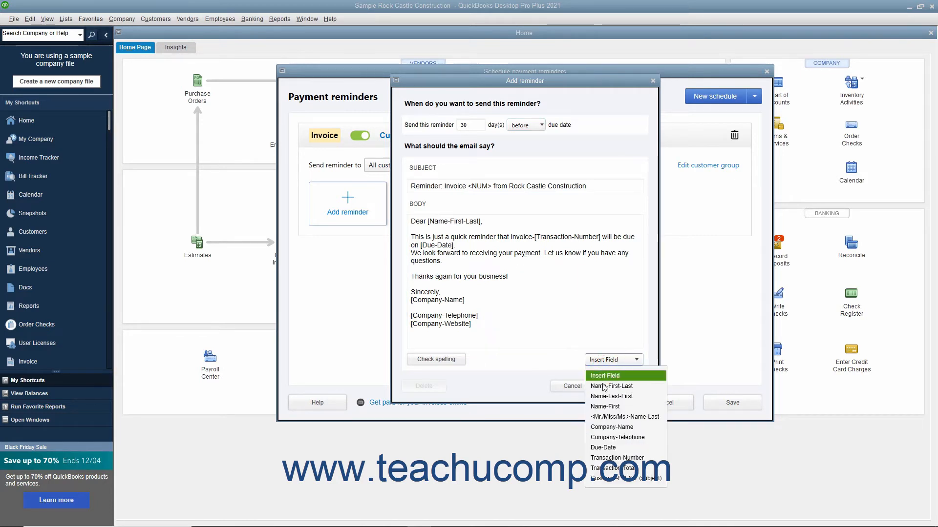
click(551, 366)
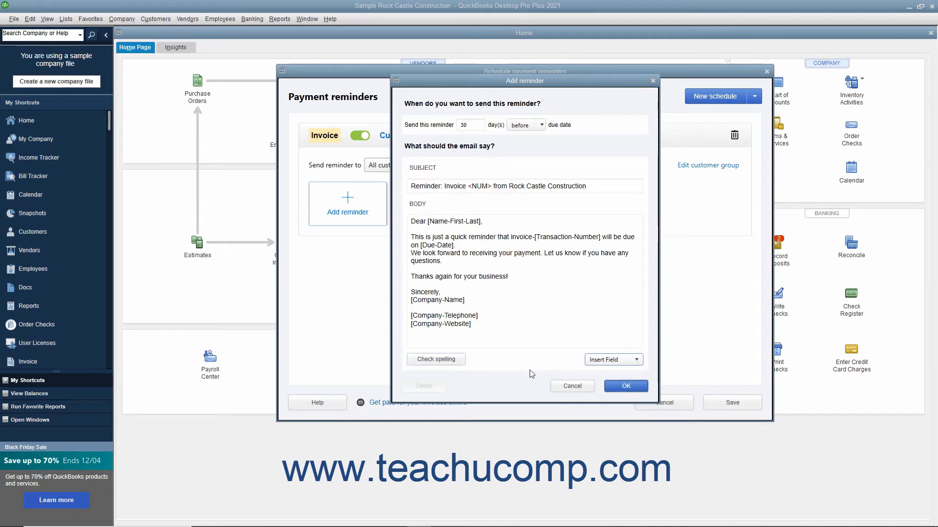
click(625, 386)
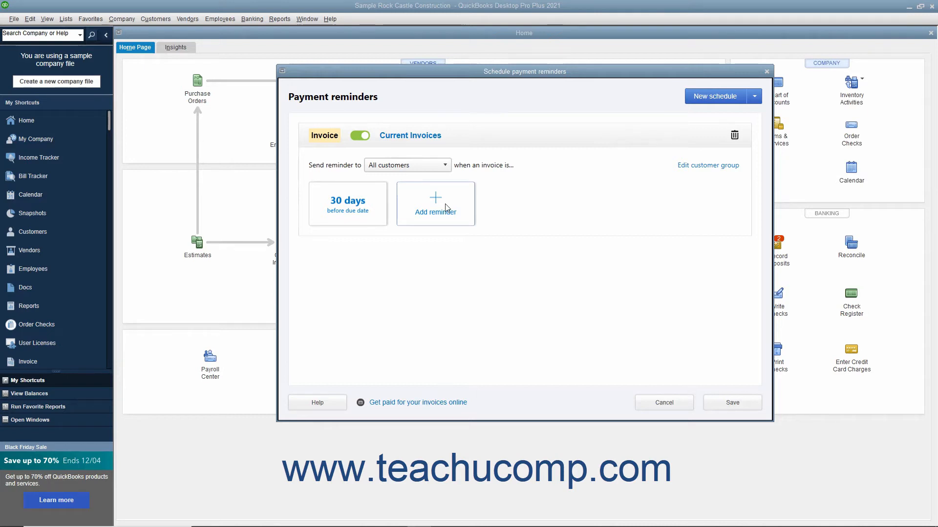
- Add a second reminder sent 15 days before the due date, with the email body reworded to "This is just another quick reminder"
click(445, 208)
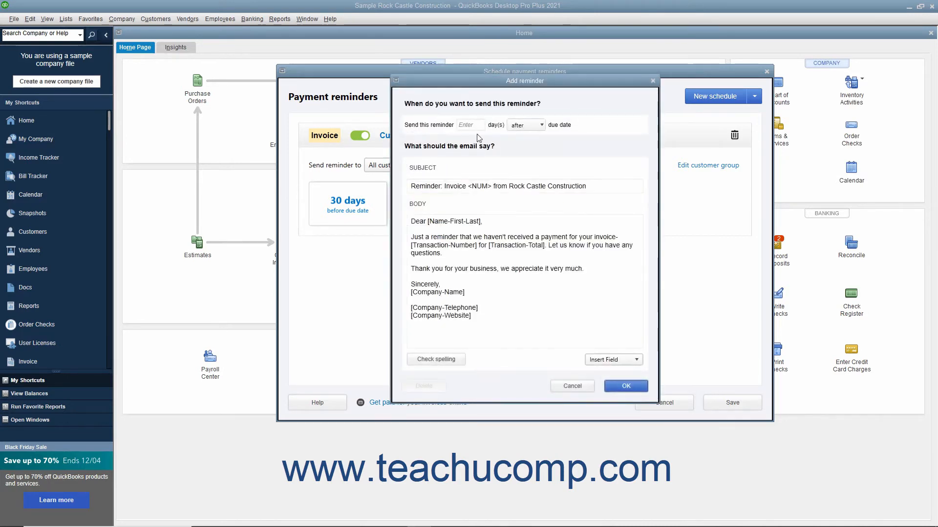
click(476, 126)
text(15)
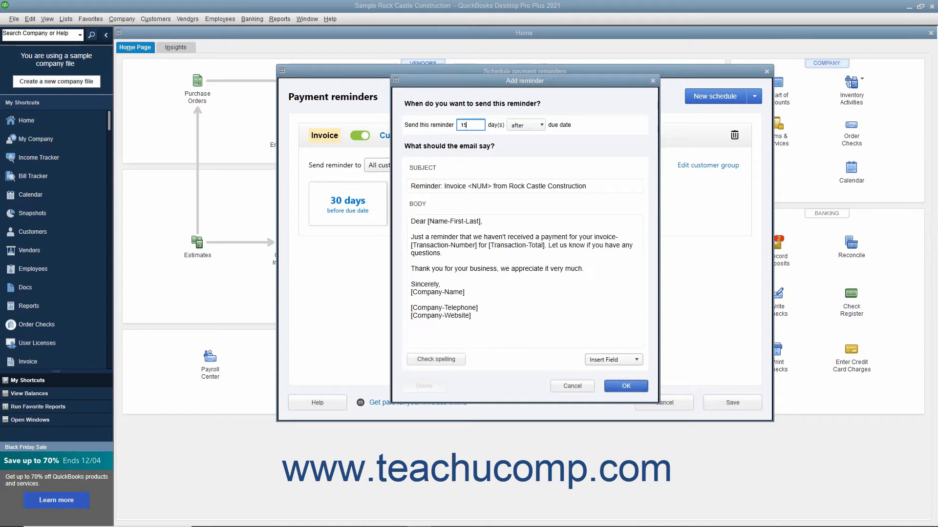
click(537, 126)
click(531, 149)
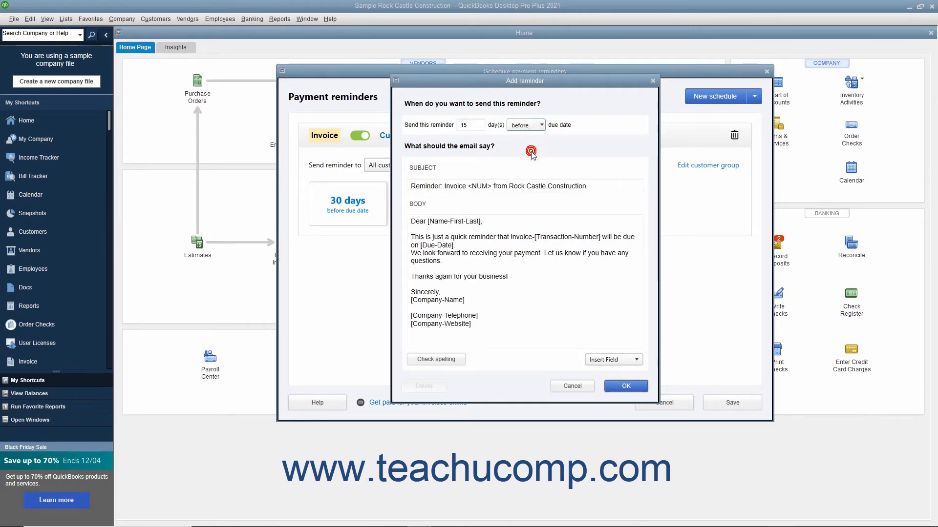
click(448, 237)
text(nother)
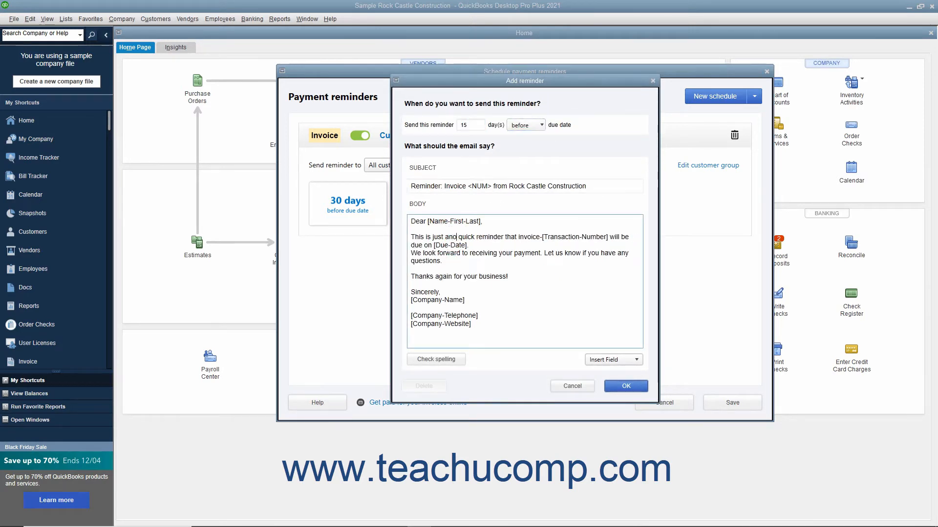
click(608, 384)
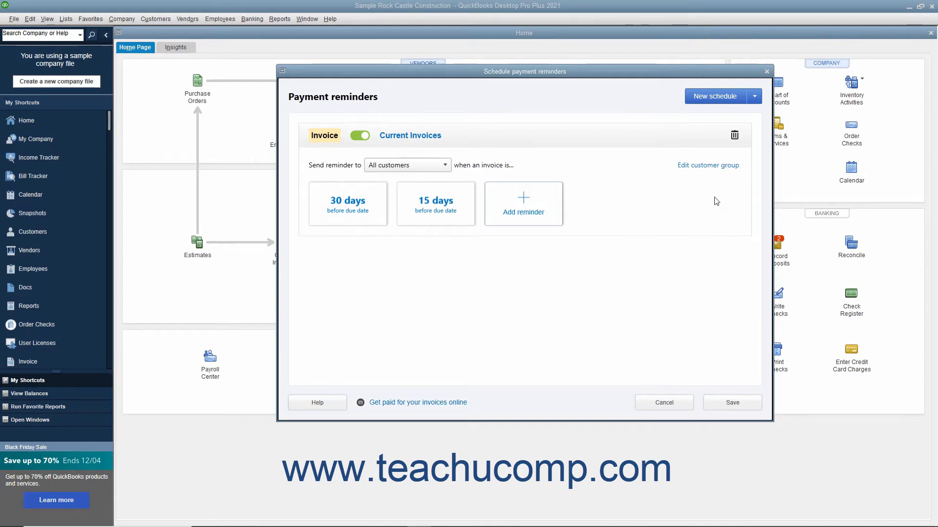
- Try switching the Current Invoices schedule off and back on, and check which types of new schedule are offered
click(359, 136)
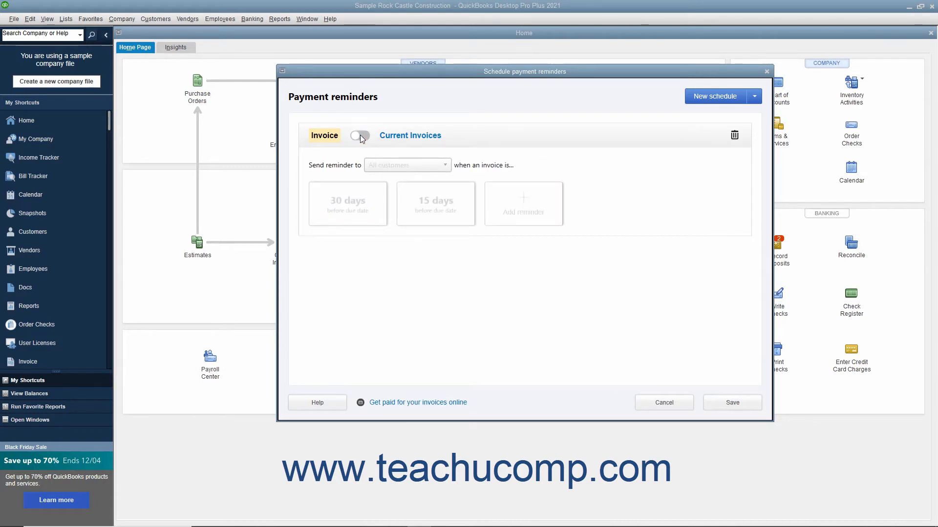
click(361, 136)
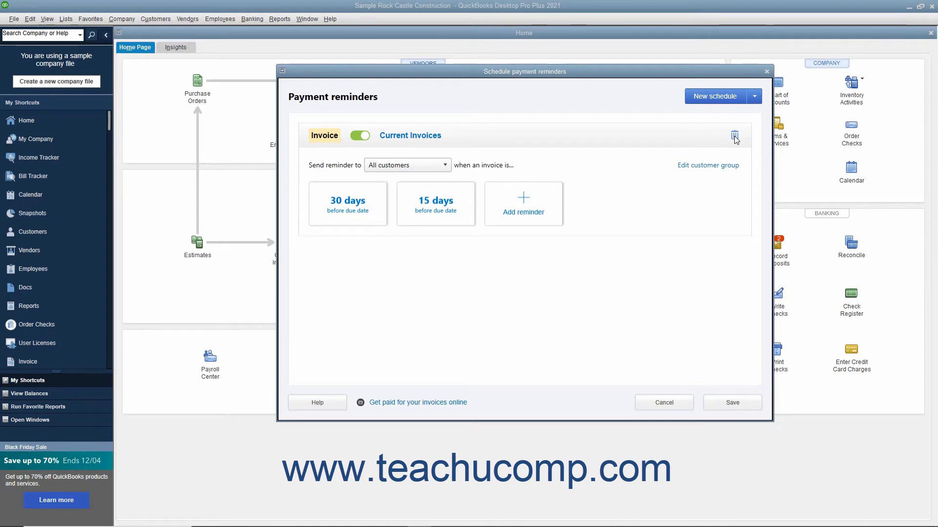
click(714, 100)
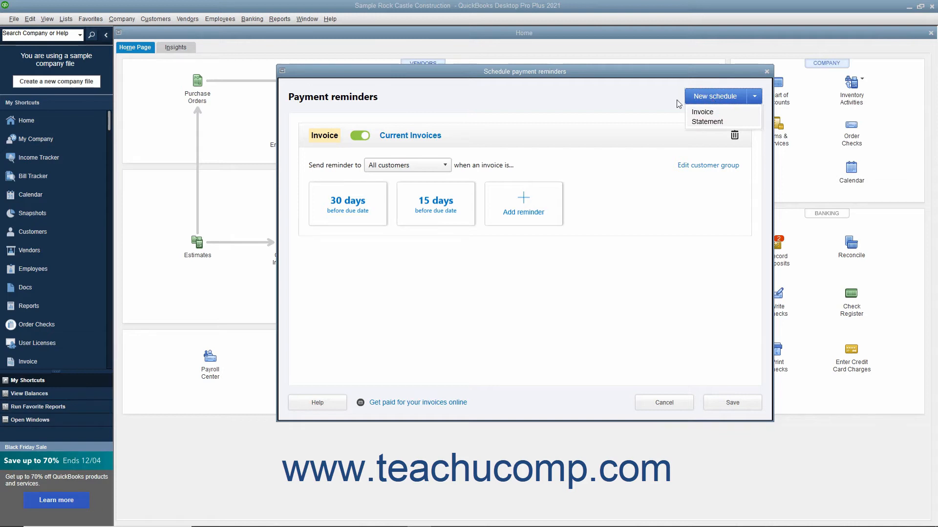
click(661, 103)
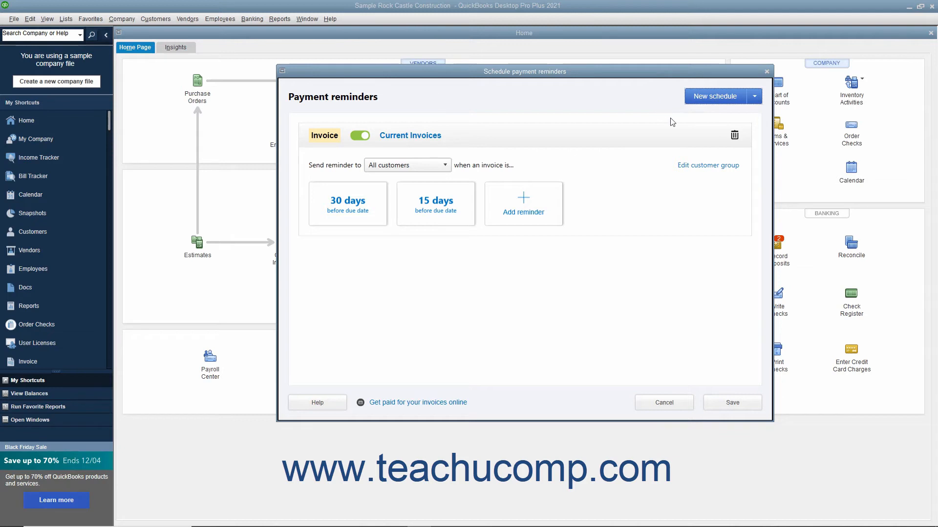
- Save the Current Invoices payment reminder schedule and dismiss the notice
click(734, 403)
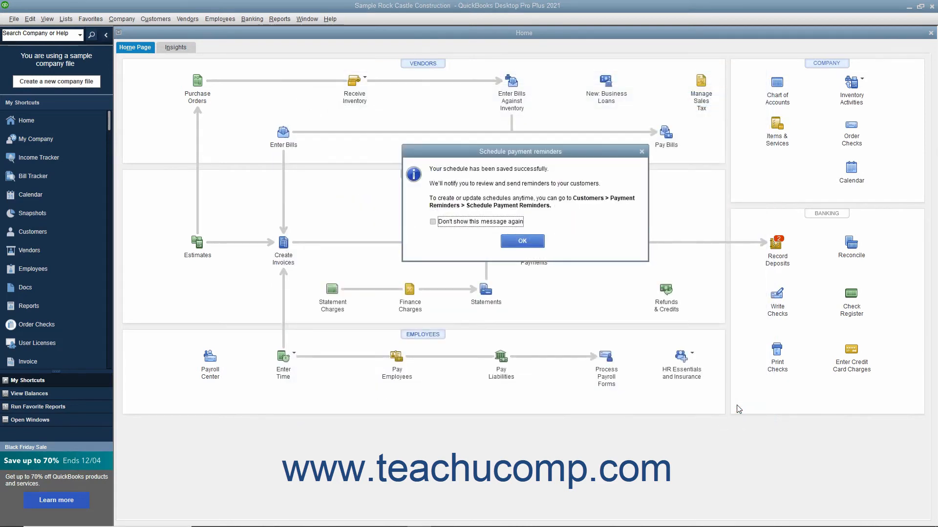
click(522, 241)
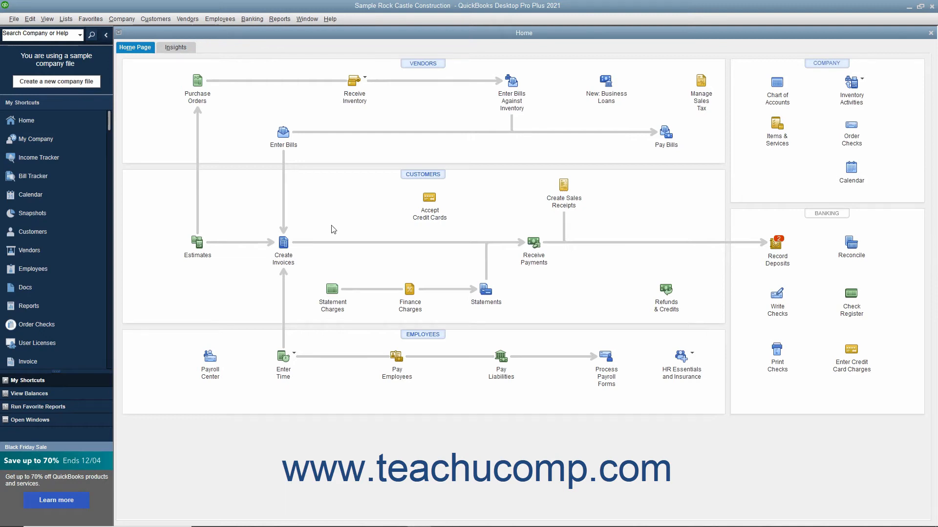
- Open the payment reminders for review and sending, and preview the emails for invoices 1065 and 1080
click(163, 20)
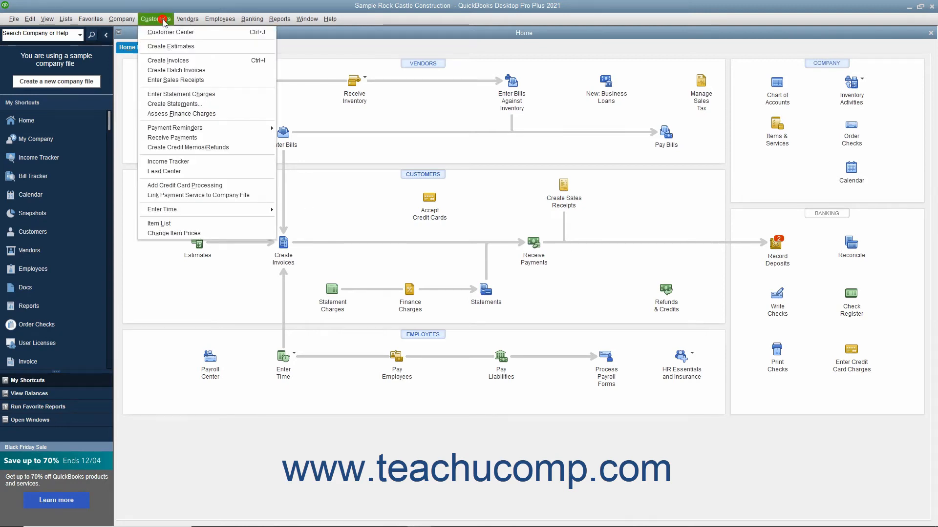
mouse_move(201, 129)
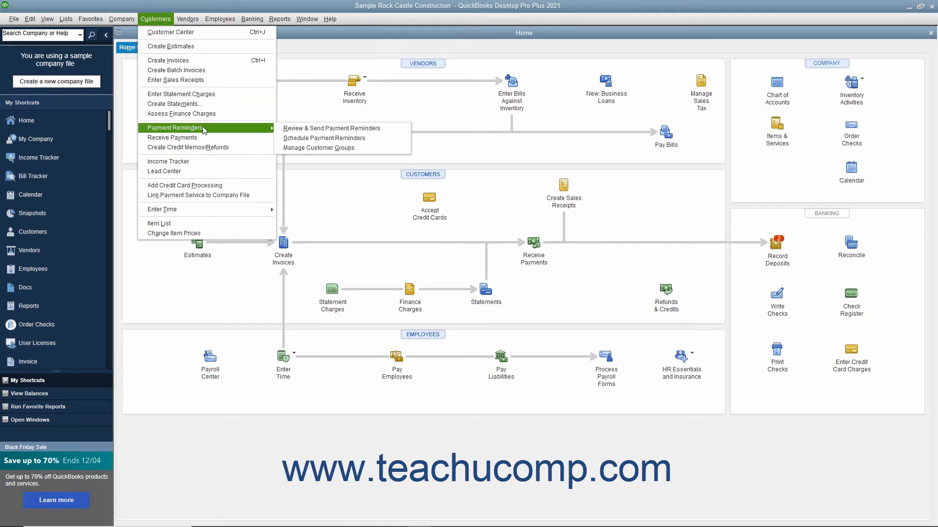
click(290, 129)
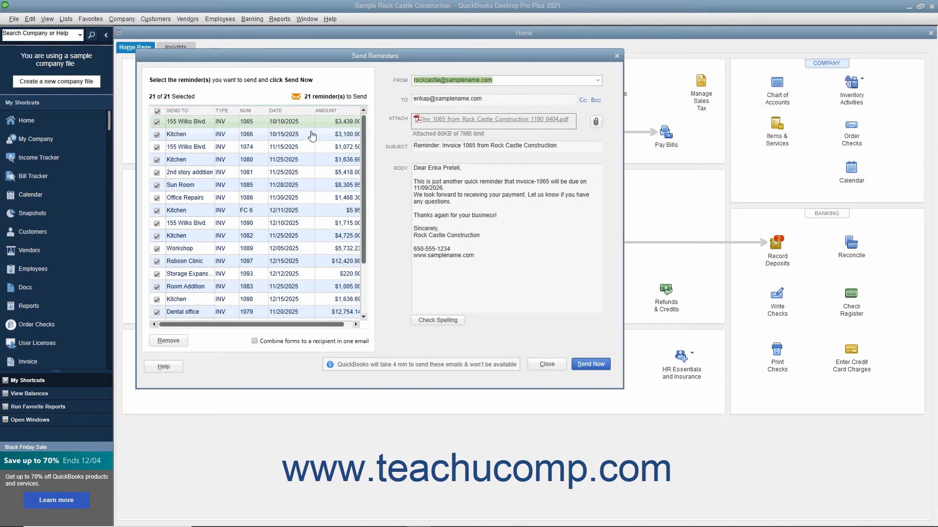
click(256, 124)
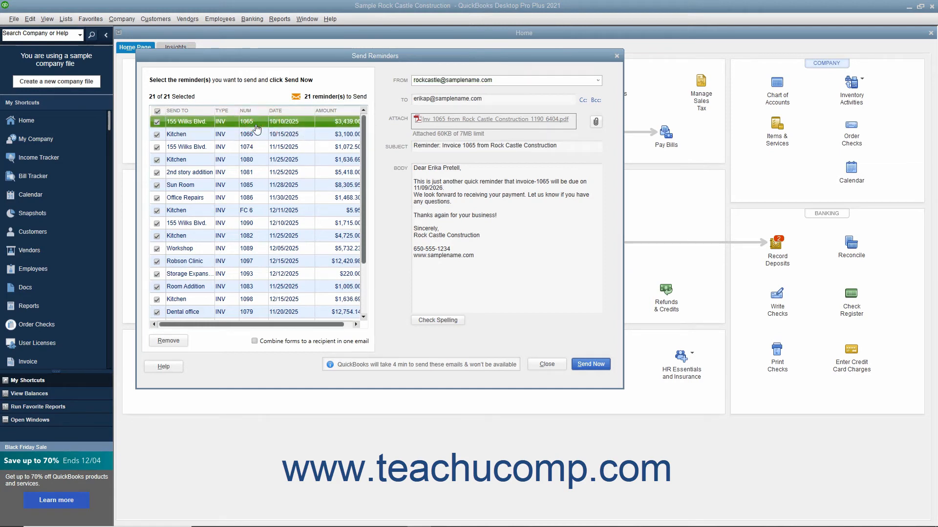
click(258, 163)
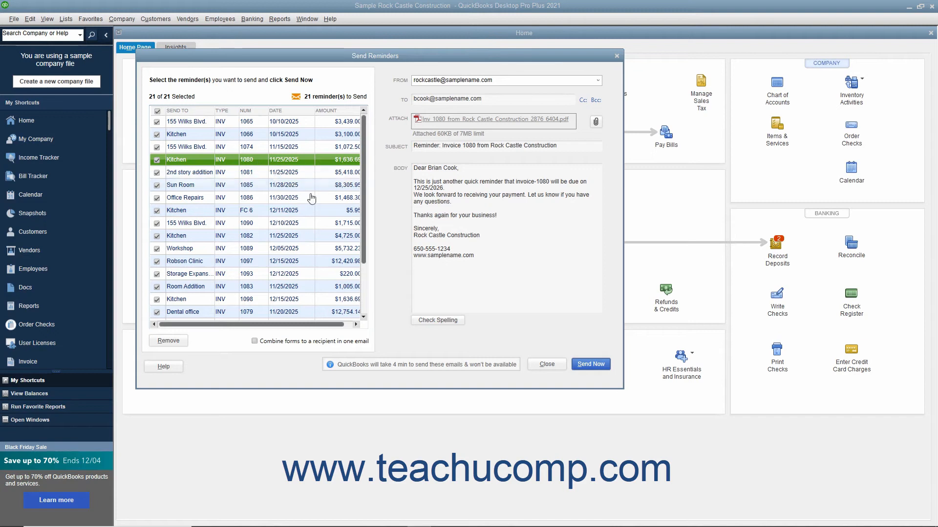
click(500, 219)
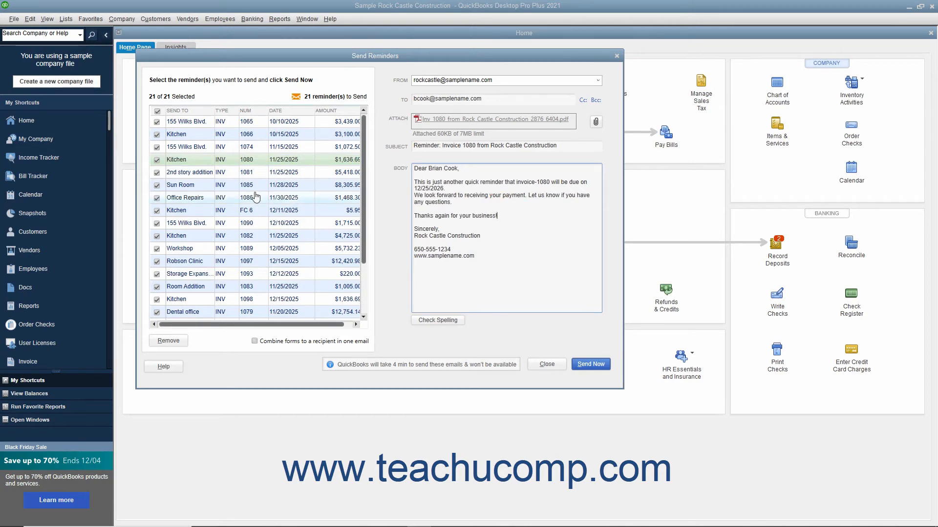
- Deselect all reminders in the send list, and select only the reminder for invoice 1065
click(156, 160)
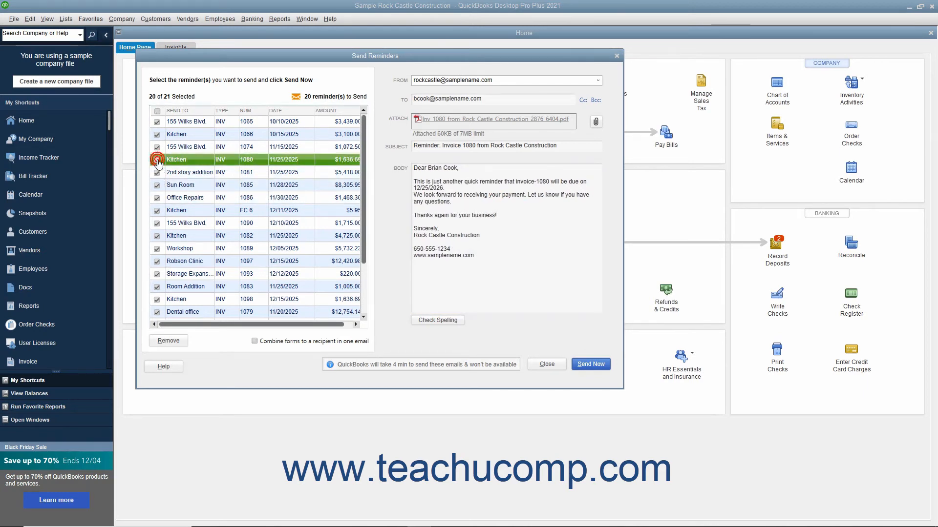
click(157, 161)
click(157, 111)
click(158, 112)
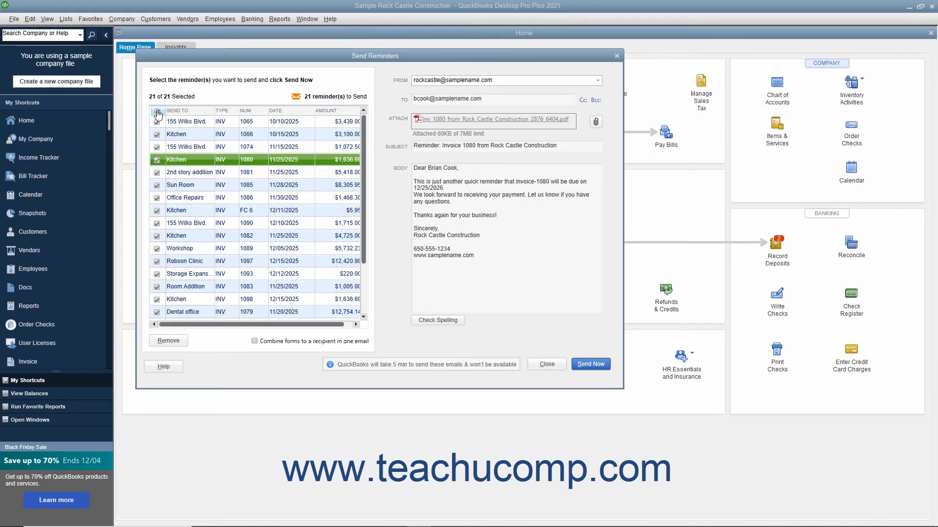
click(157, 112)
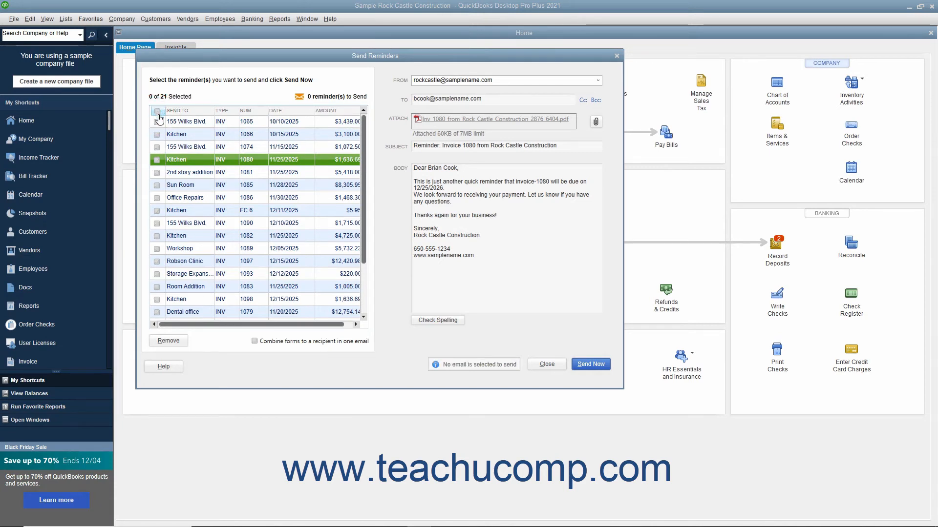
click(157, 122)
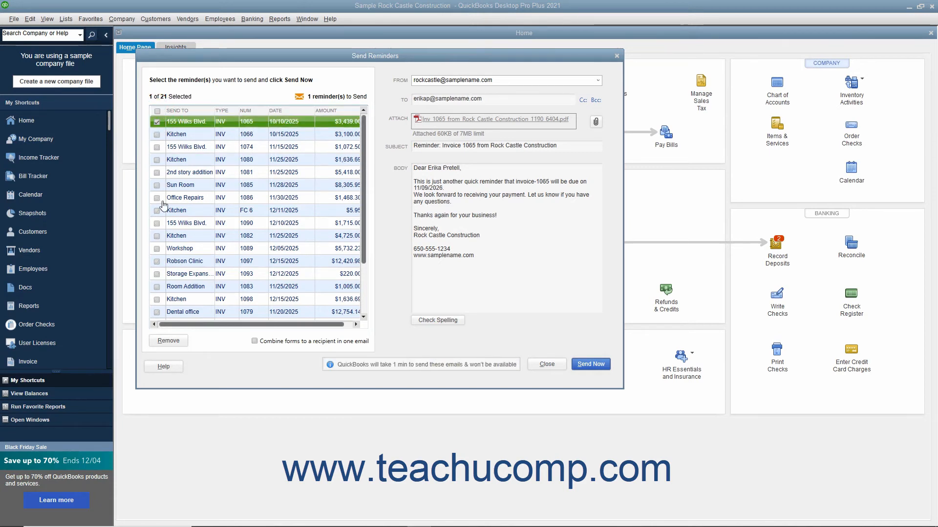
- Try removing the selected reminder for invoice 1065 from the send list, and cancel at the confirmation
click(168, 341)
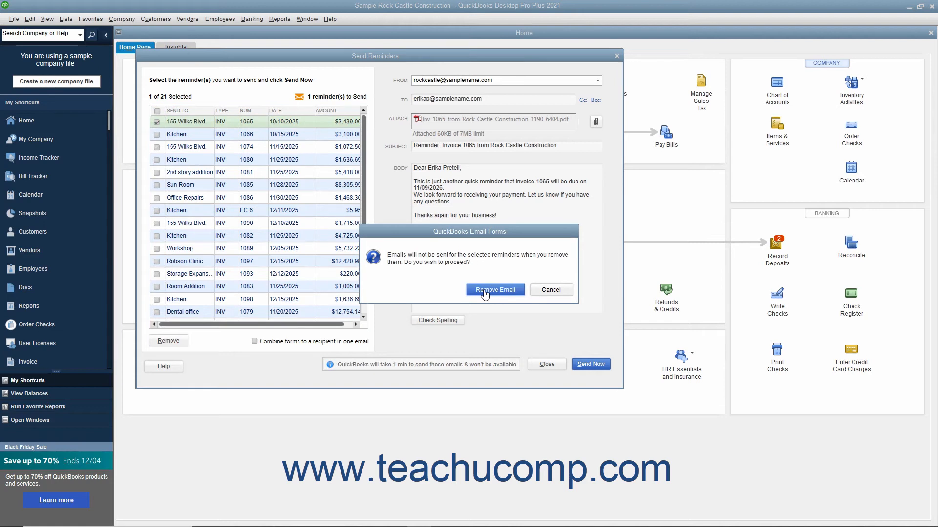
click(546, 291)
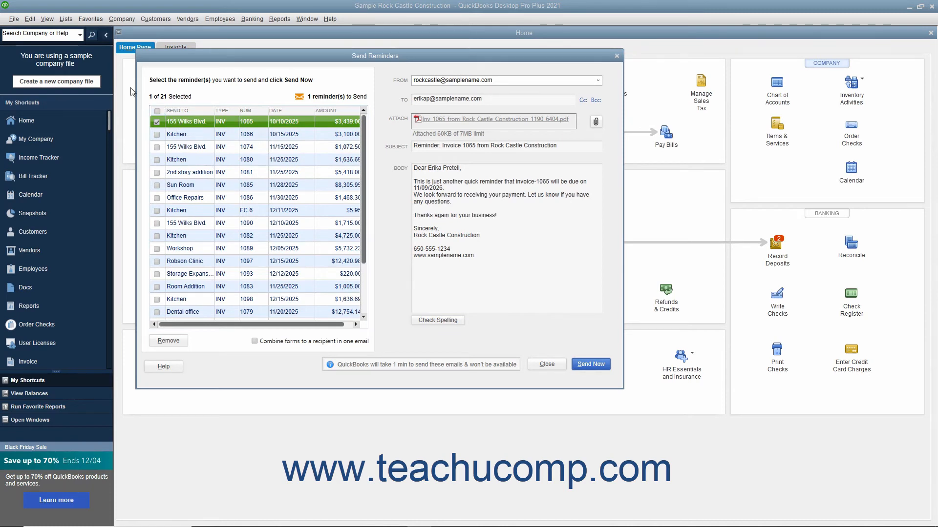
- Select all reminders in the send list, toggle the one for invoice 1065, and close the list without sending
click(157, 111)
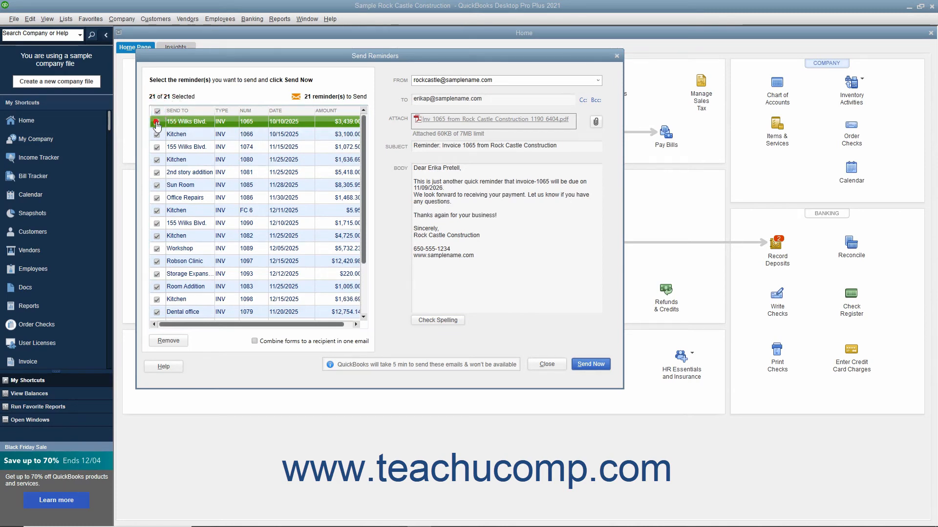
click(156, 121)
click(547, 364)
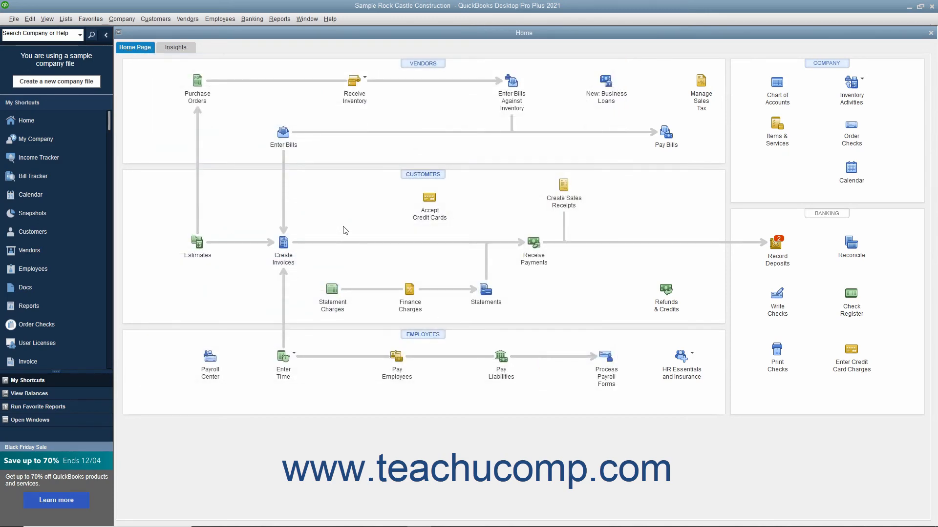
- Set the 900-day reminder in the Current Invoices schedule to 60 days before the due date, and save the schedule
click(155, 19)
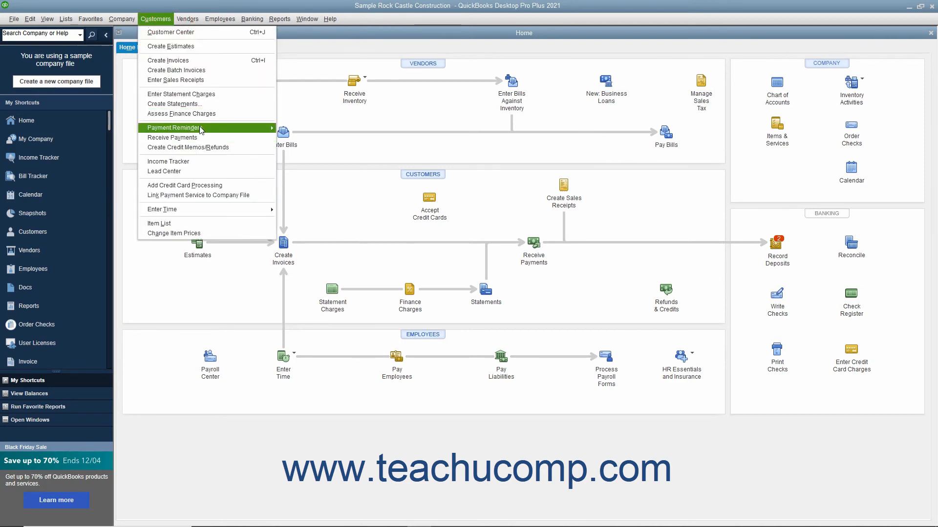
mouse_move(268, 133)
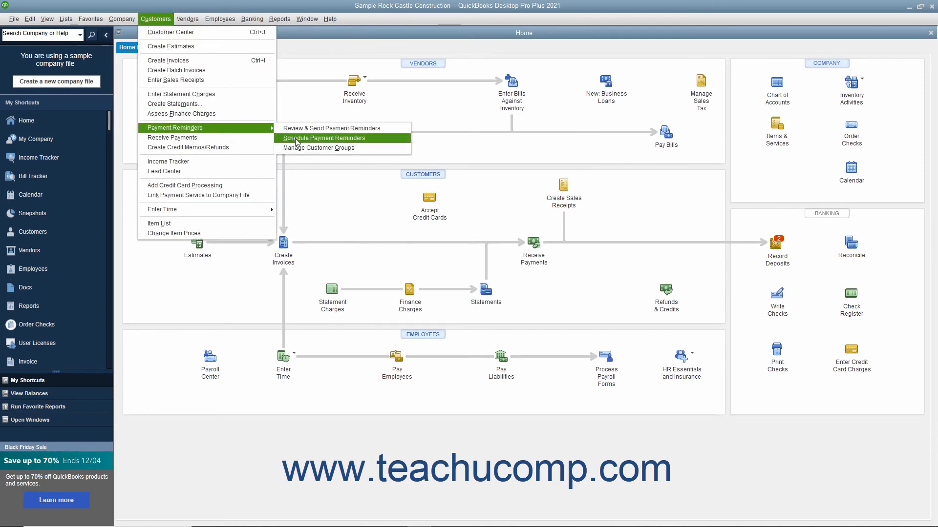
key(Escape)
key(Escape)
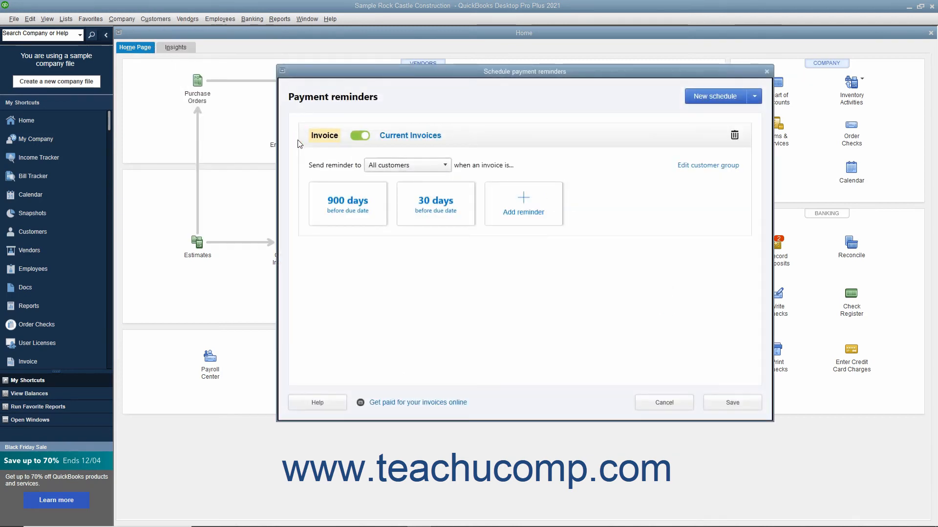
click(362, 208)
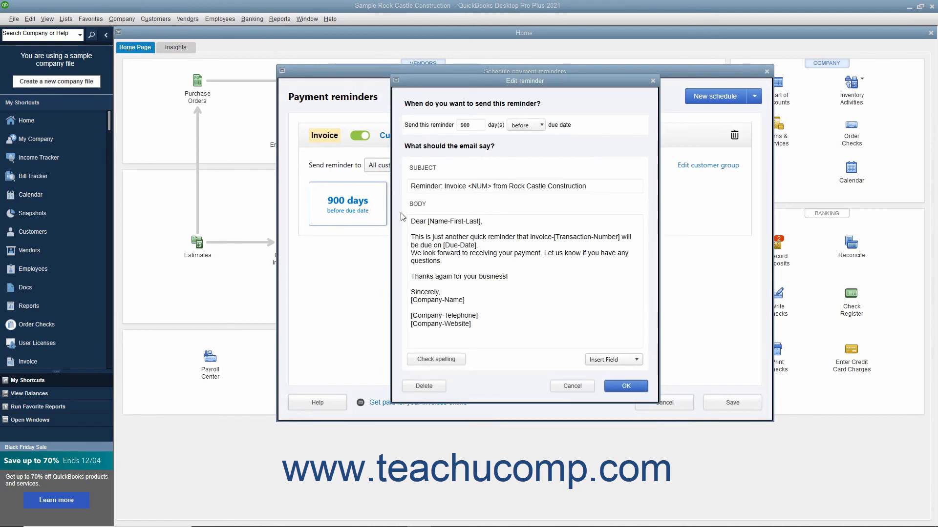
double_click(470, 125)
text(60)
click(627, 388)
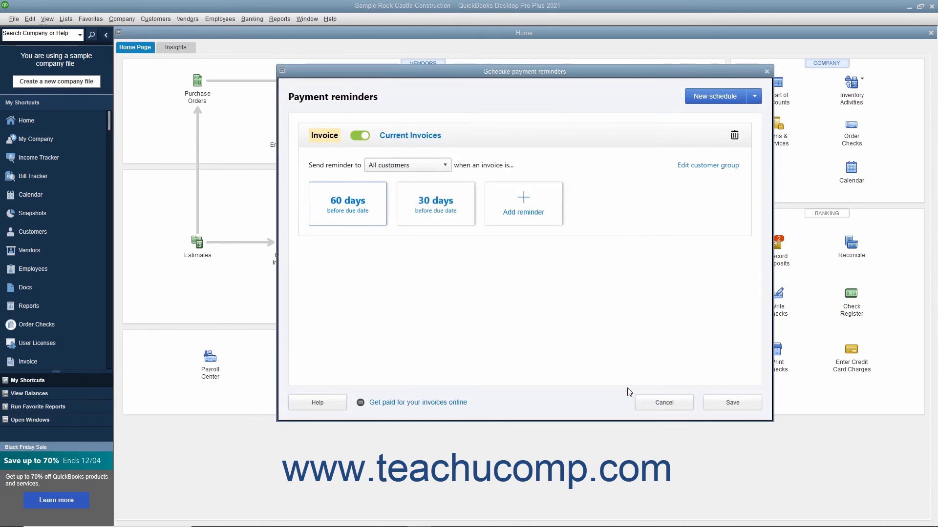
click(726, 411)
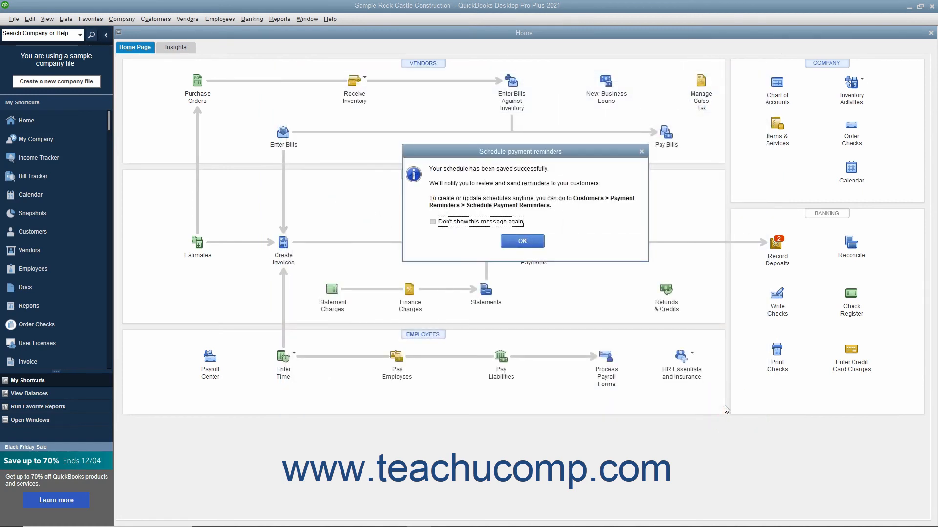
click(523, 242)
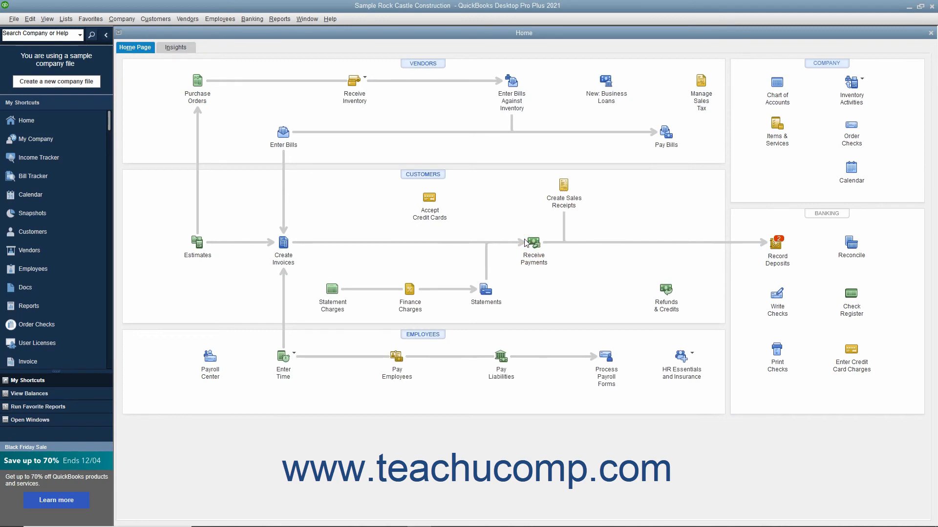
- Open customer group management and view the editable details of the "All customers" group, cancelling the edit without changes
click(145, 20)
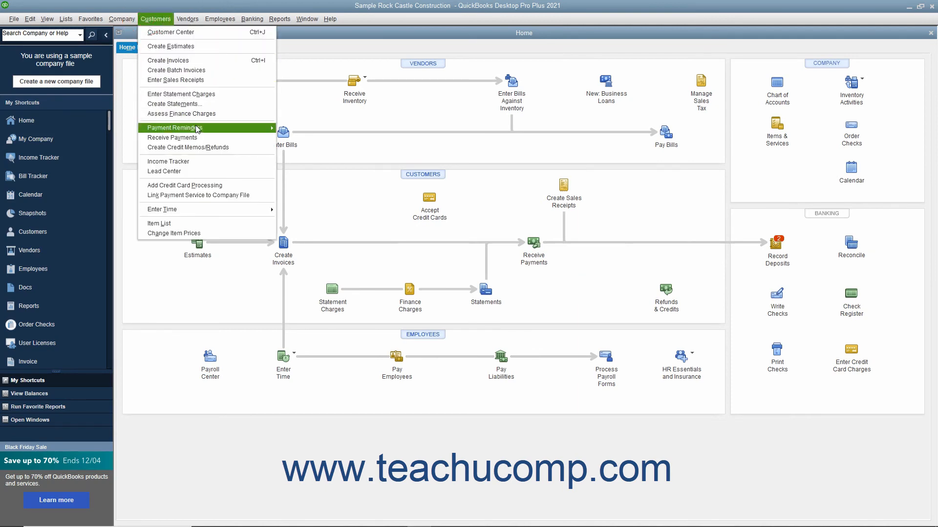
mouse_move(197, 128)
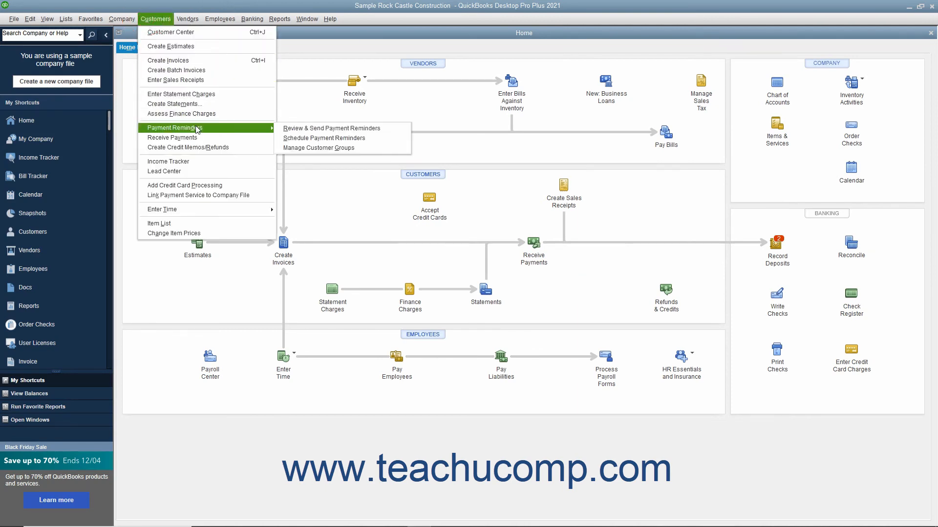
click(325, 148)
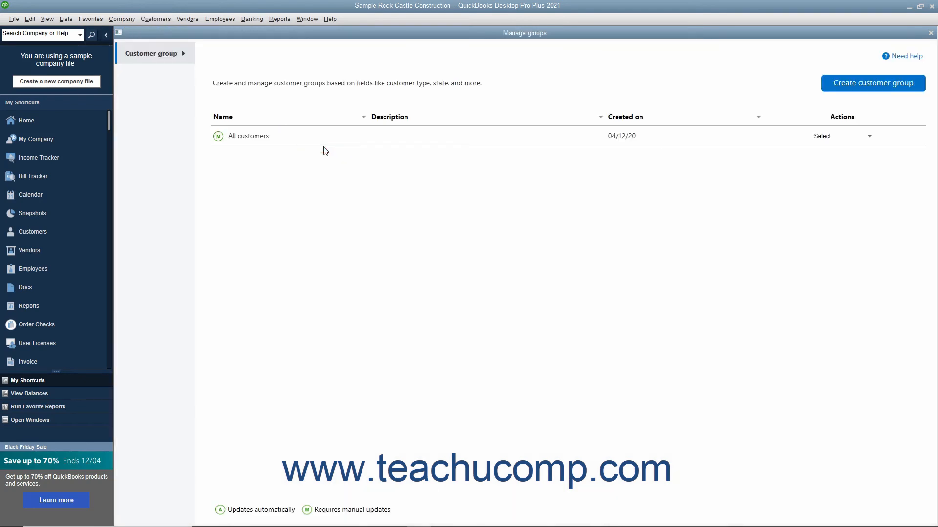
click(868, 138)
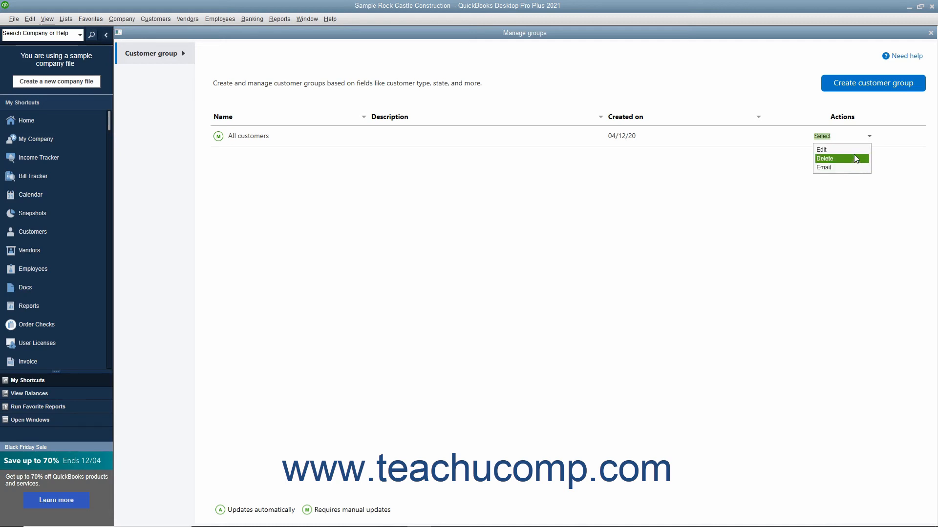
click(852, 149)
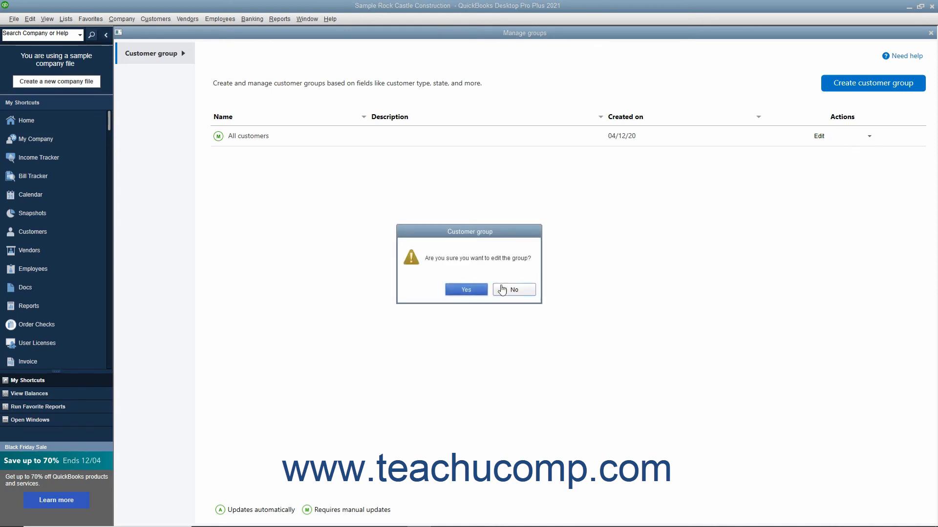
click(466, 290)
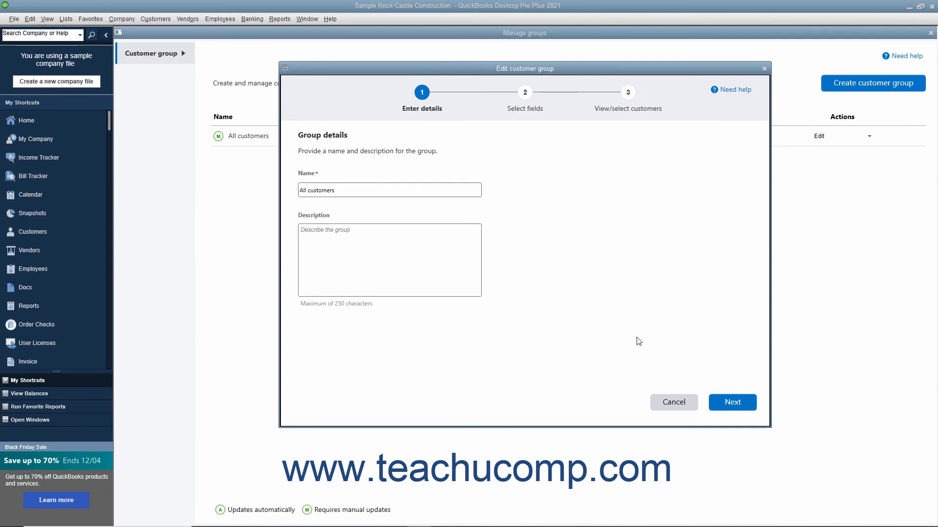
click(685, 403)
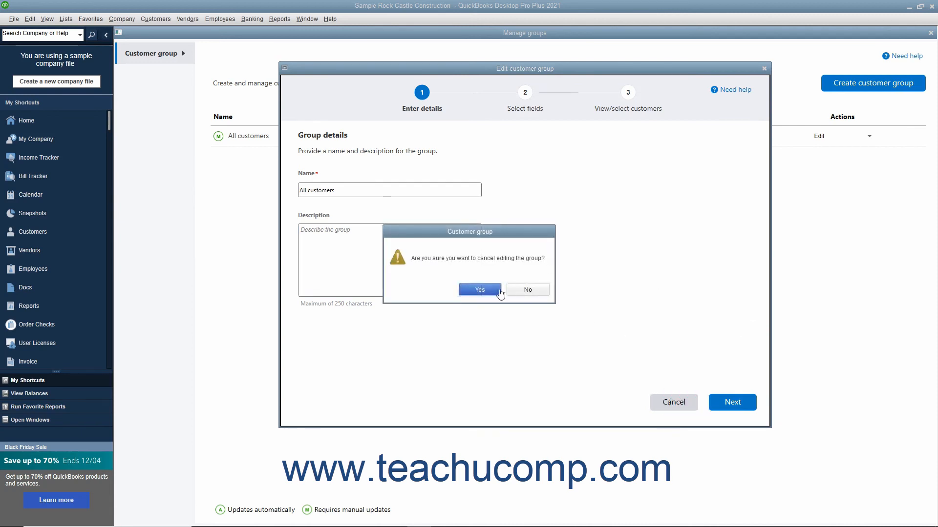
click(494, 289)
- Try deleting the "All customers" group, and decline at the confirmation
click(867, 137)
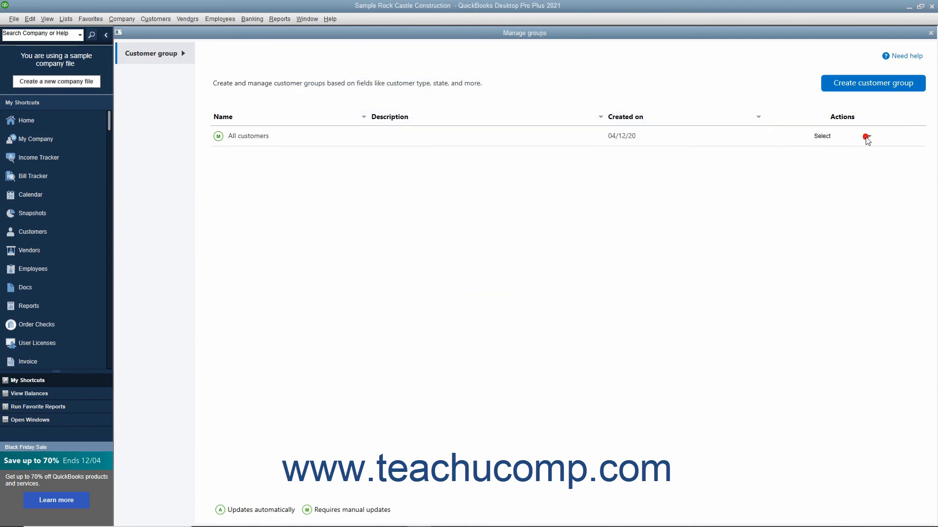
click(821, 159)
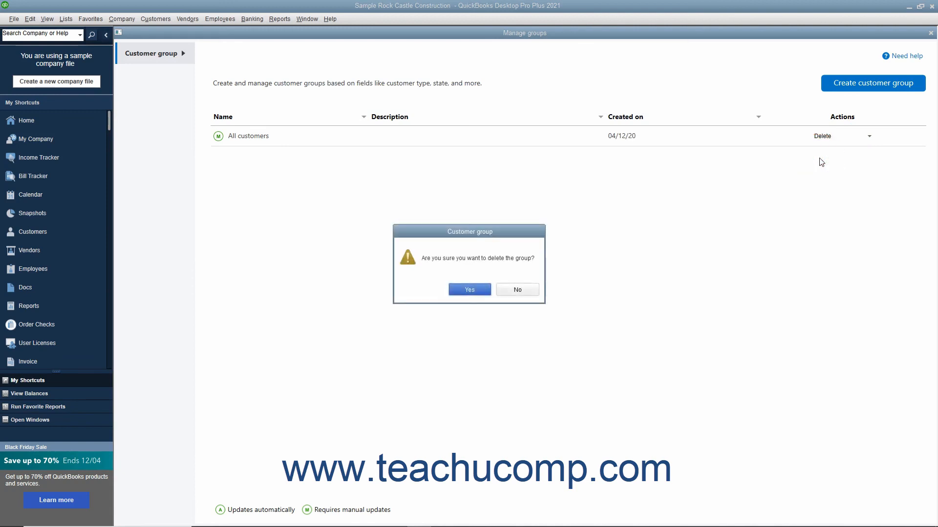
click(528, 292)
- Open the group email form for "All customers", check its sender, subject and body fields, and close it without sending
click(869, 137)
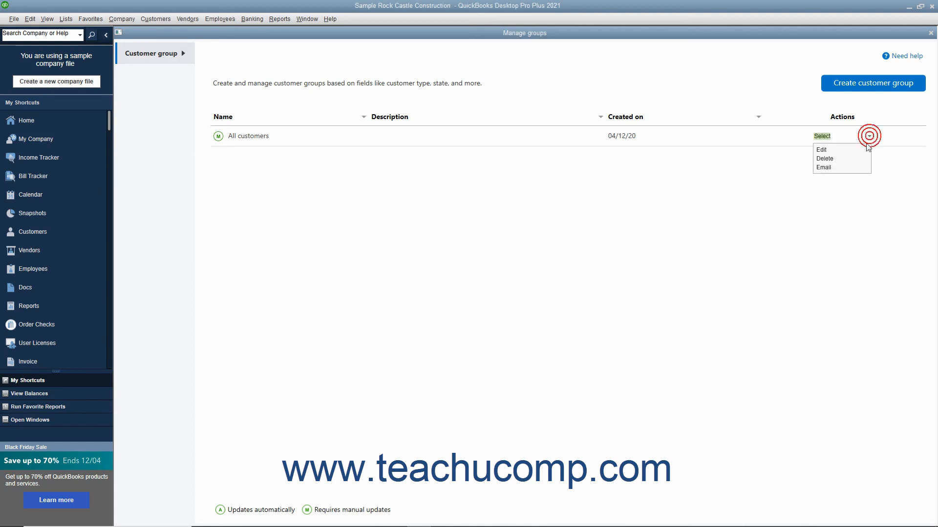
click(850, 169)
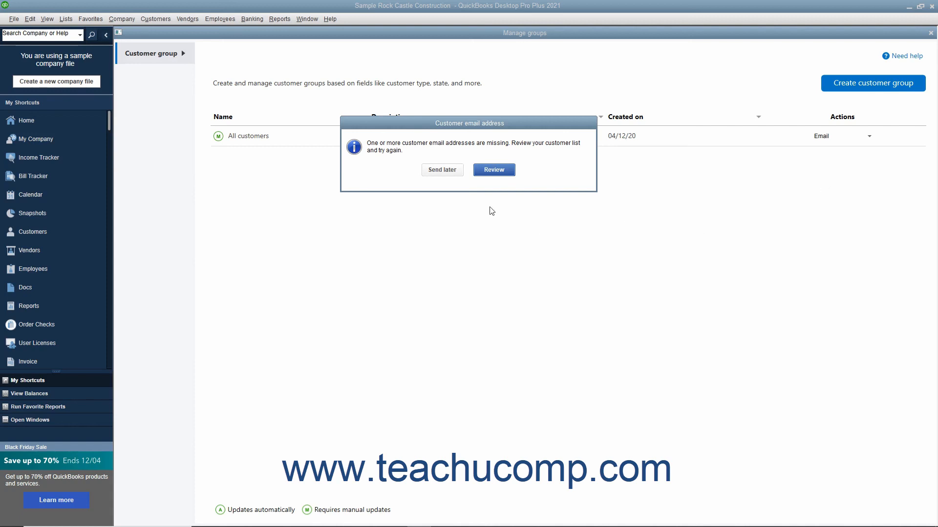
click(478, 170)
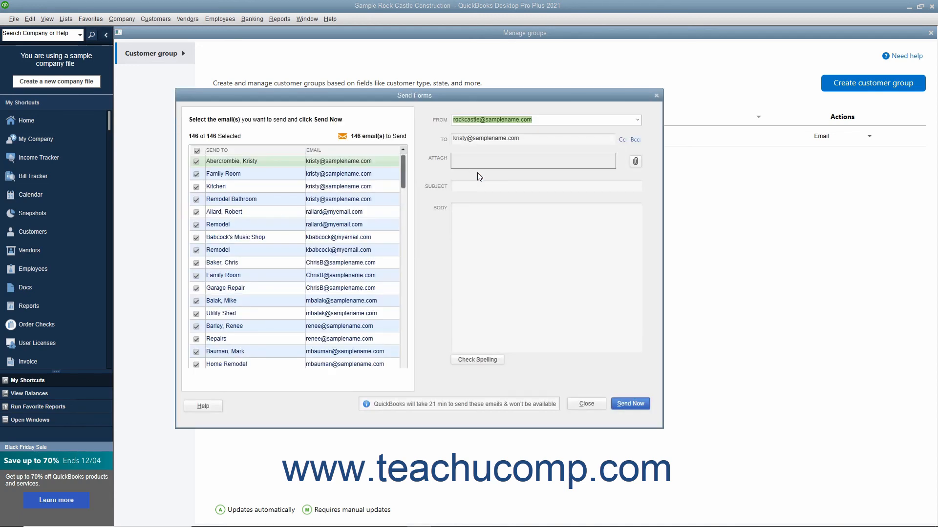
click(545, 119)
click(516, 185)
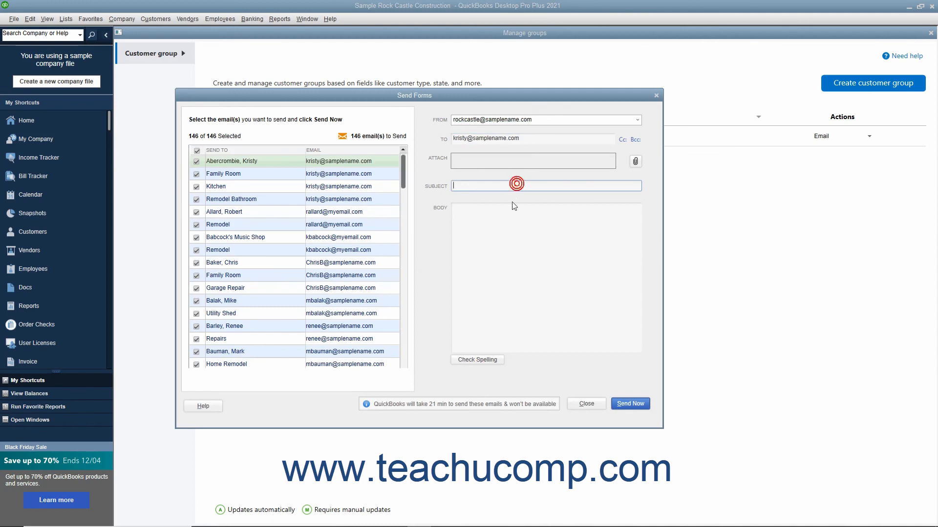
click(511, 228)
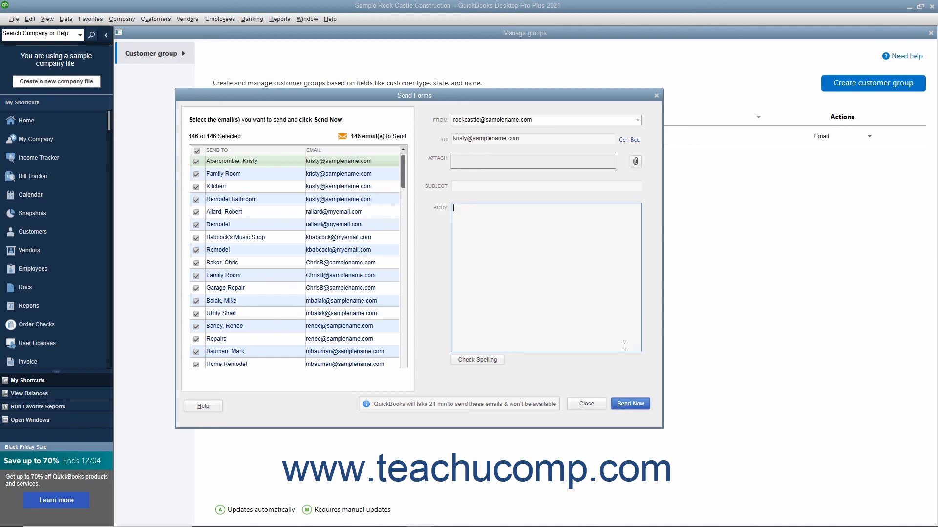
click(656, 95)
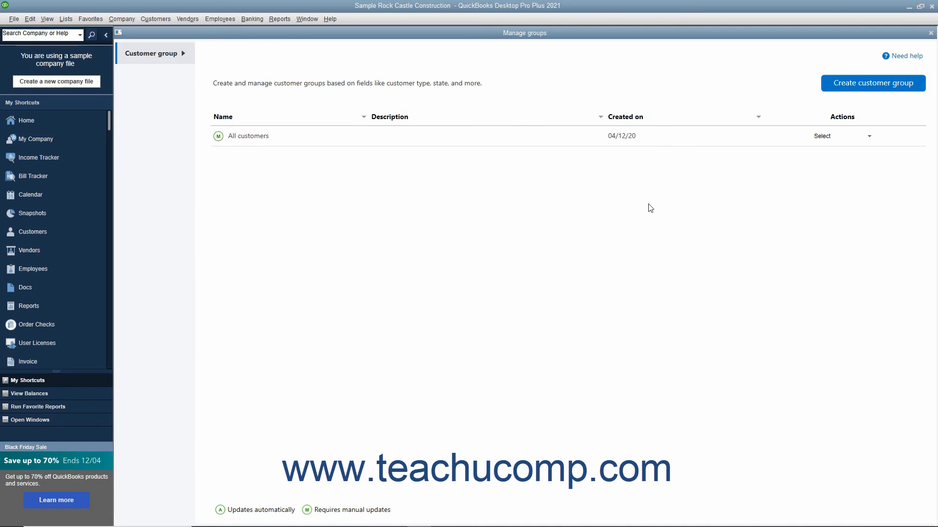
- Look at the details form for creating a customer group, cancel the creation, and close group management
click(854, 88)
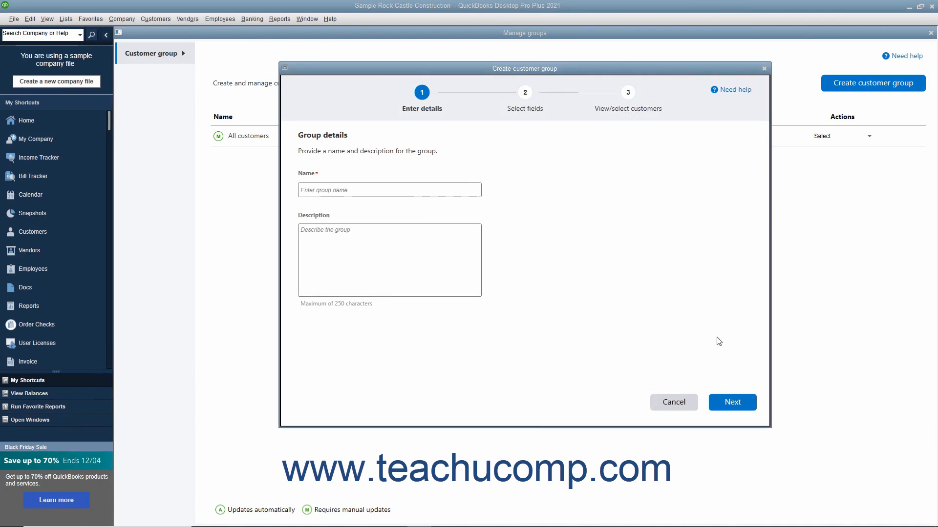
click(683, 406)
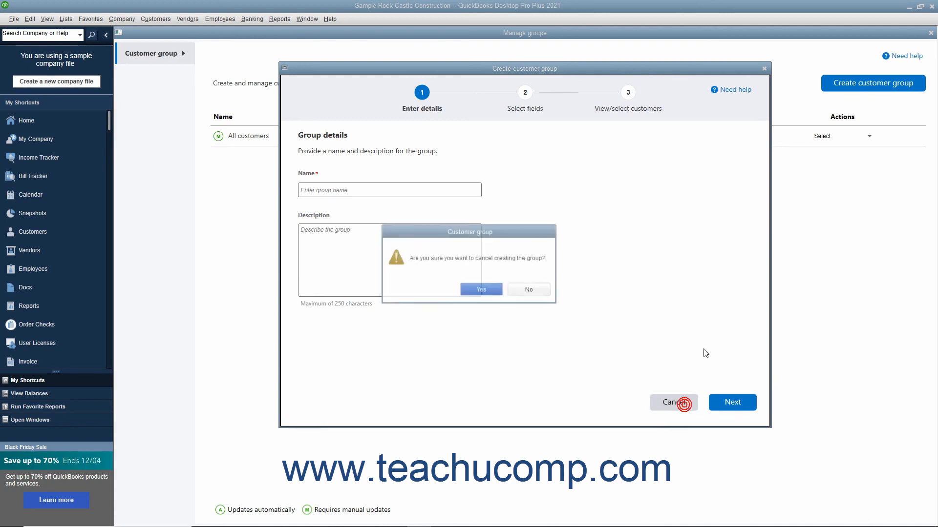
click(490, 292)
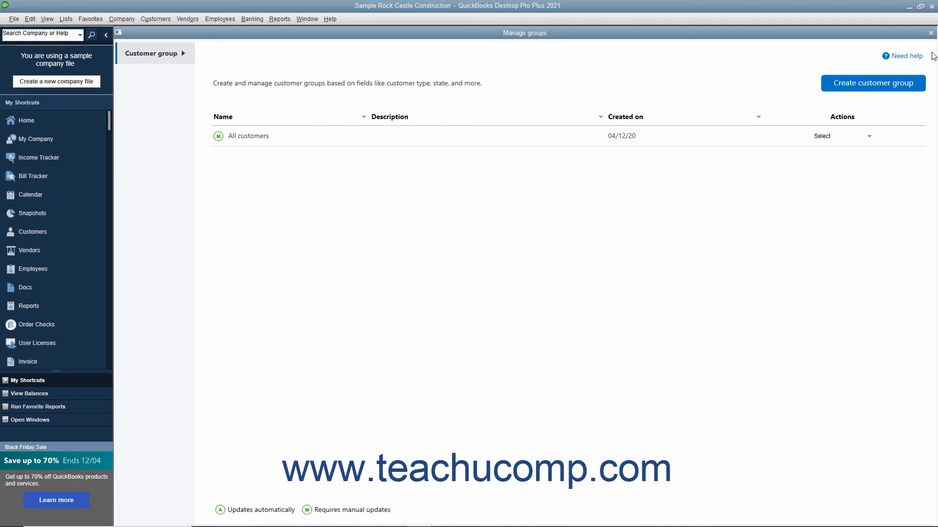
click(930, 33)
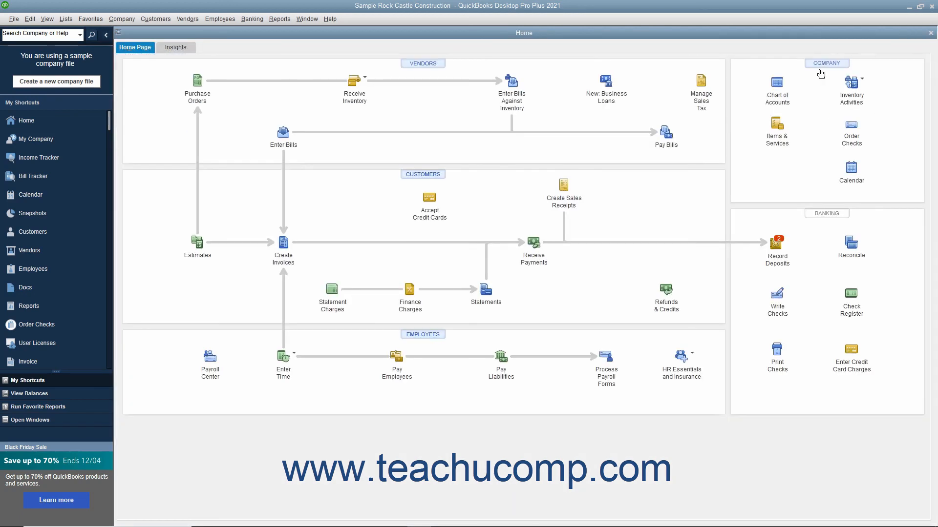